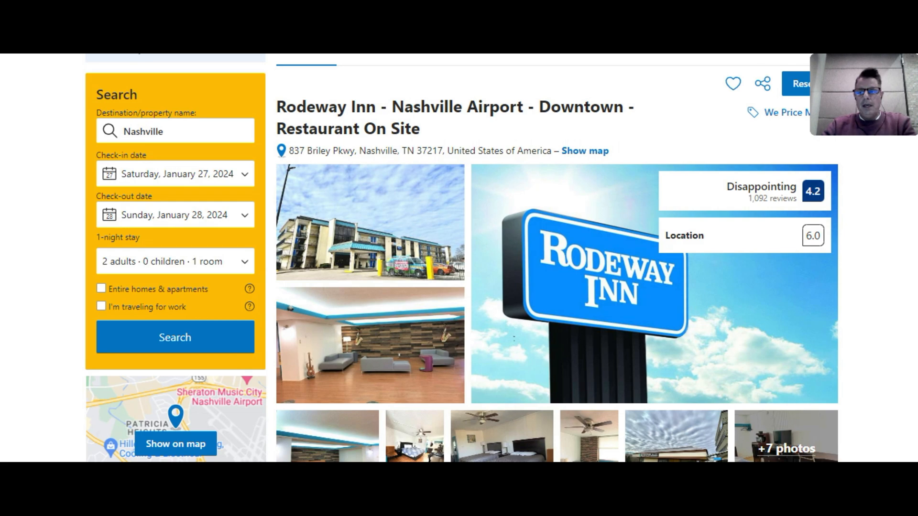
scroll(462, 258, down, 8)
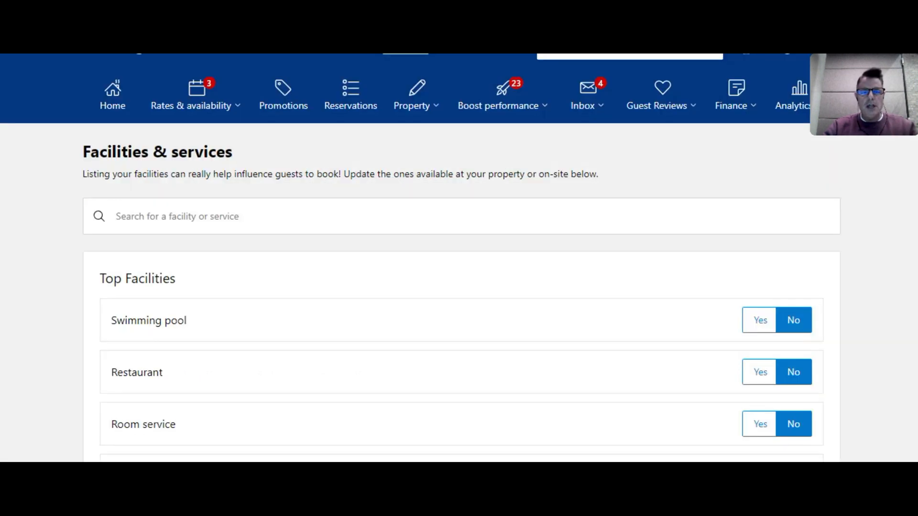
Step: Open the property's descriptions page and read the property description, the typo-fix request section and the room descriptions
click(442, 108)
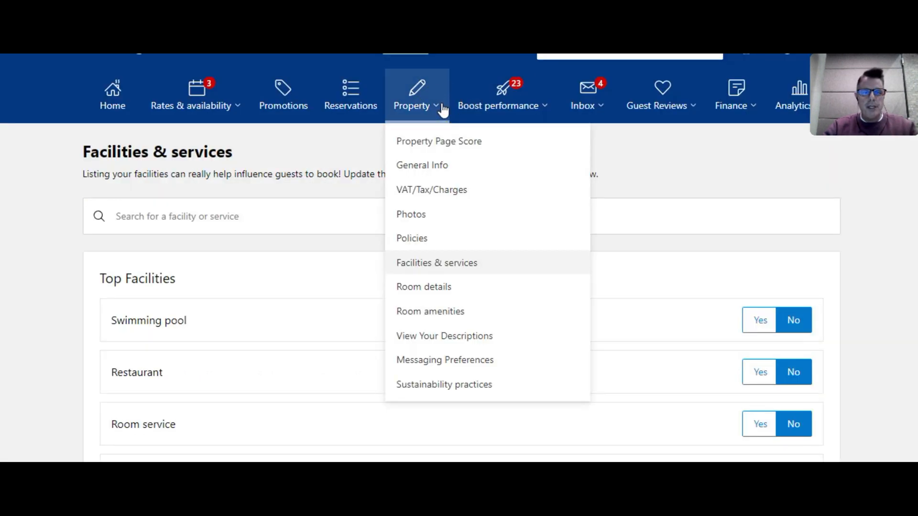
click(440, 337)
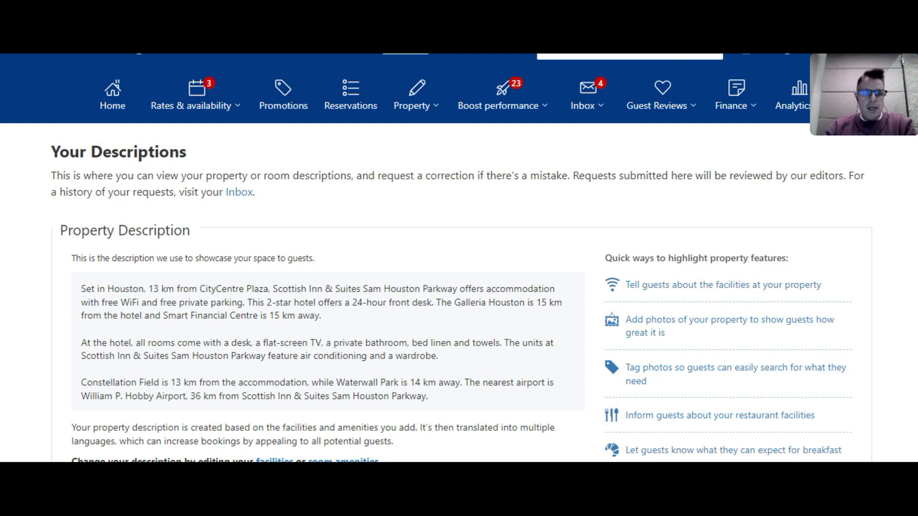
scroll(436, 258, down, 1)
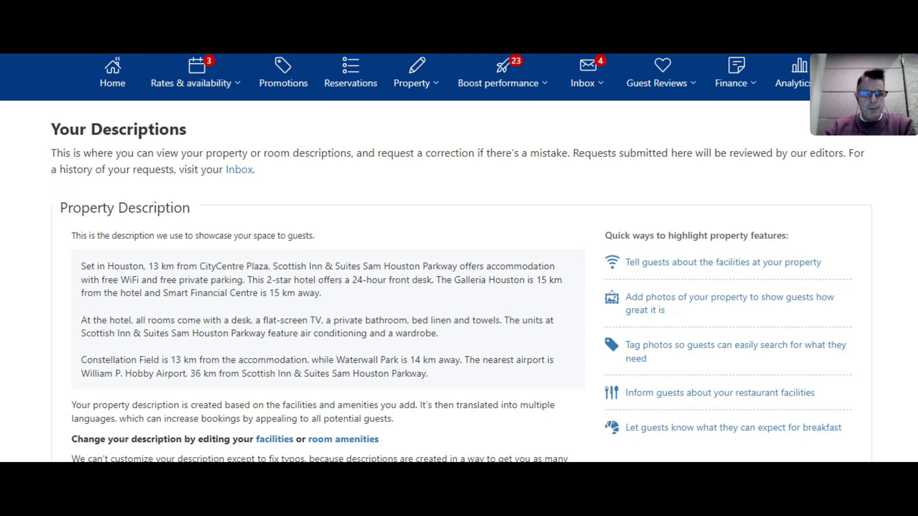
scroll(436, 258, down, 3)
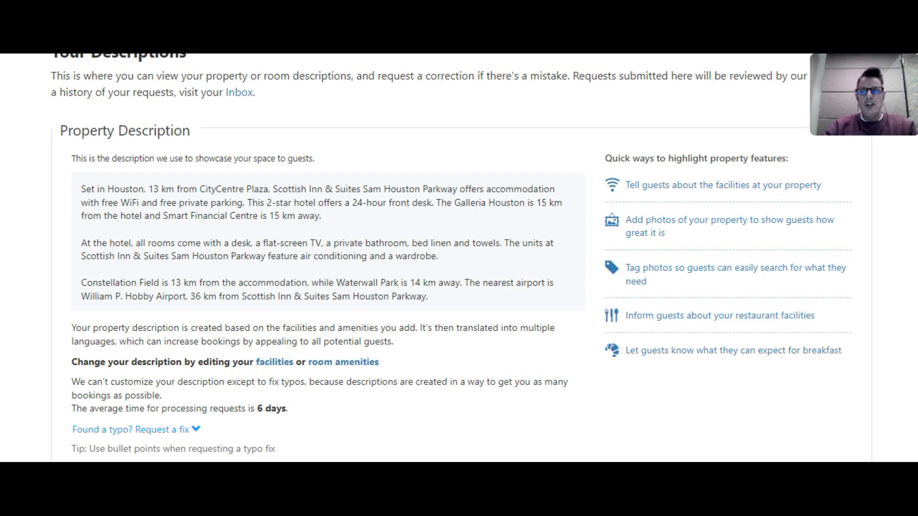
scroll(303, 199, down, 3)
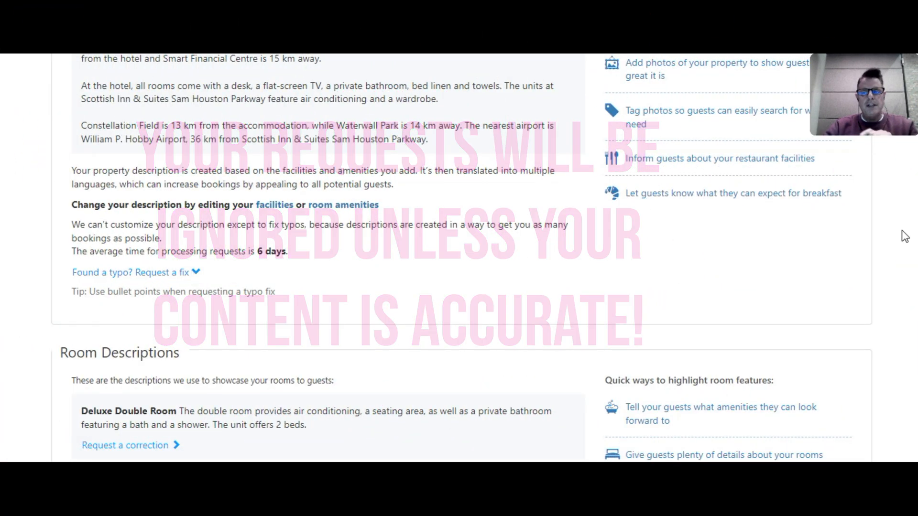
scroll(722, 270, up, 3)
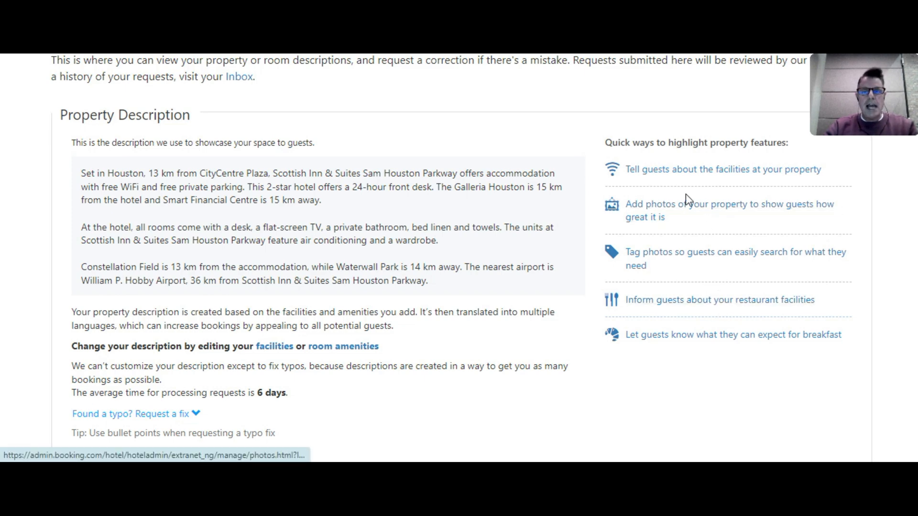
scroll(459, 258, up, 2)
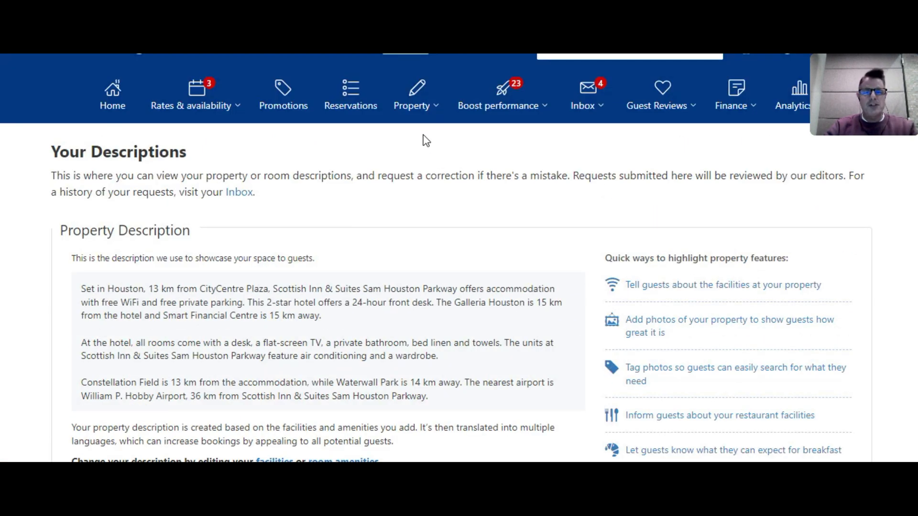
Step: Open the property's Facilities & services page and look through the Top Facilities, Price for Meals and Languages Spoken sections
click(419, 117)
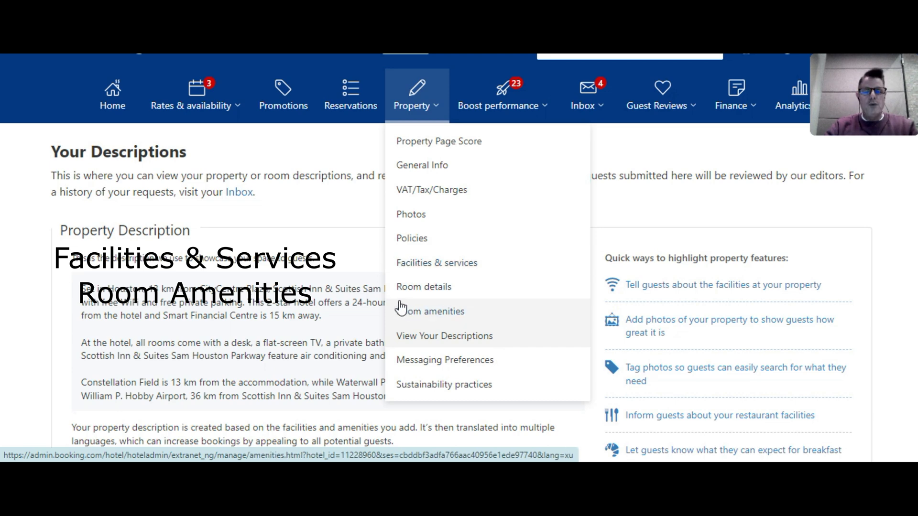
click(470, 265)
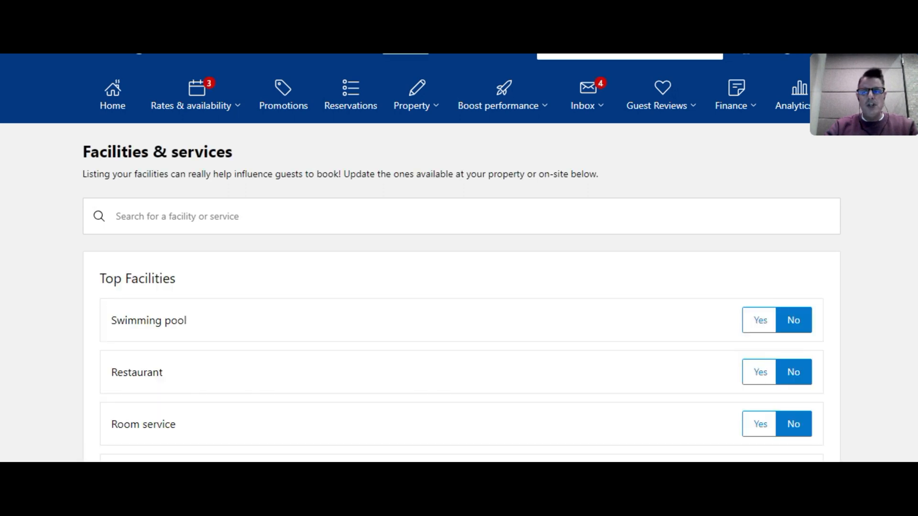
scroll(459, 258, down, 5)
scroll(459, 258, down, 15)
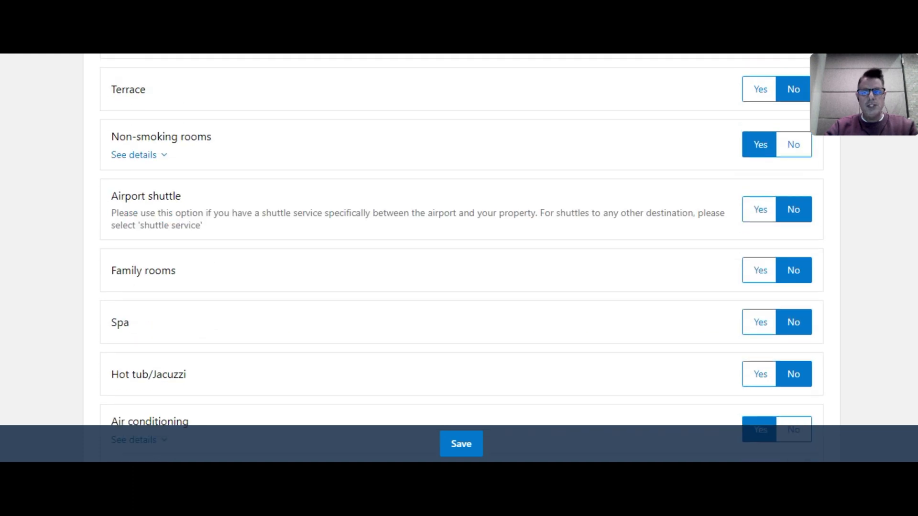
scroll(459, 258, down, 2)
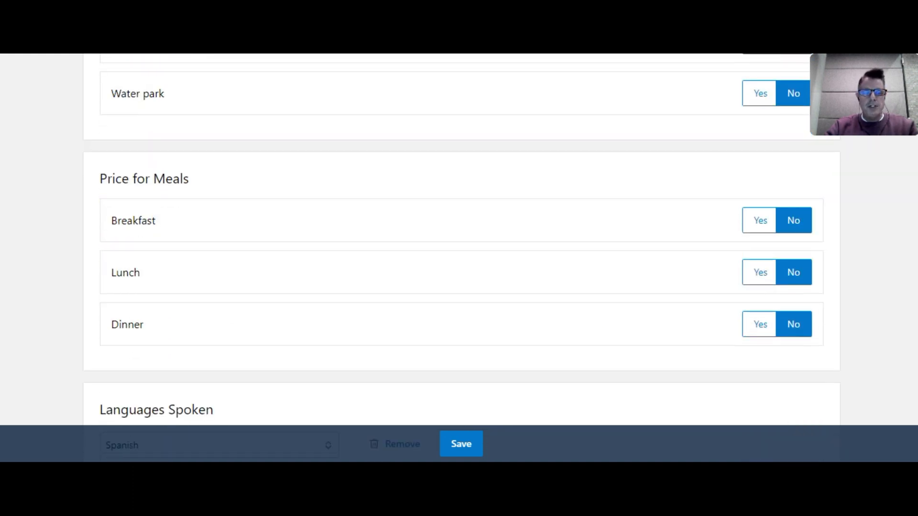
scroll(459, 258, down, 1)
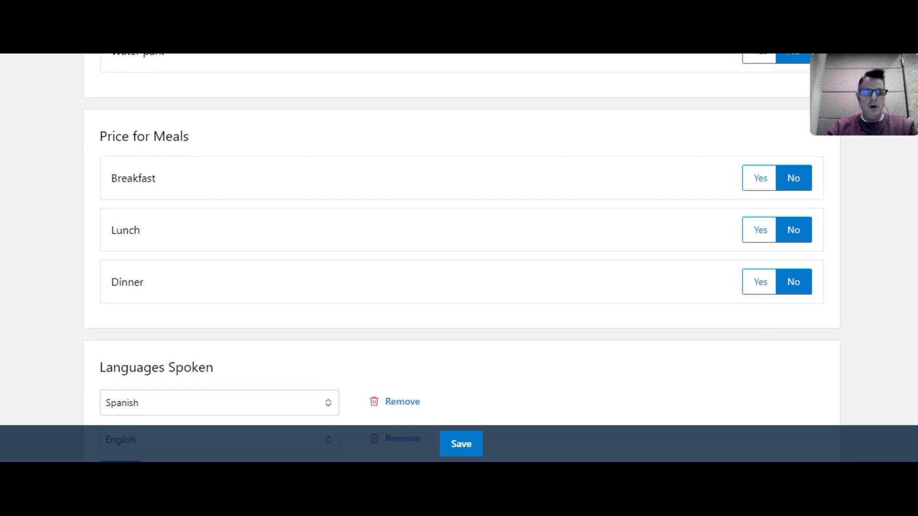
scroll(459, 258, down, 1)
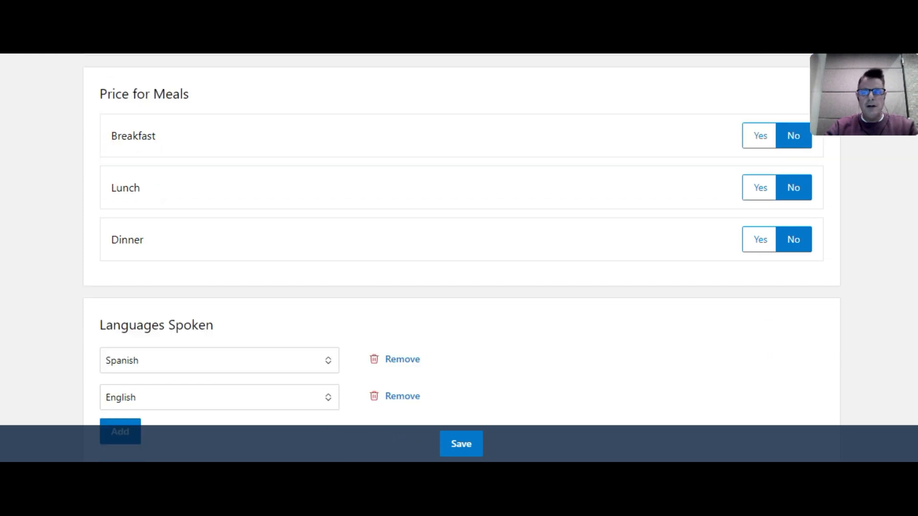
scroll(459, 258, up, 15)
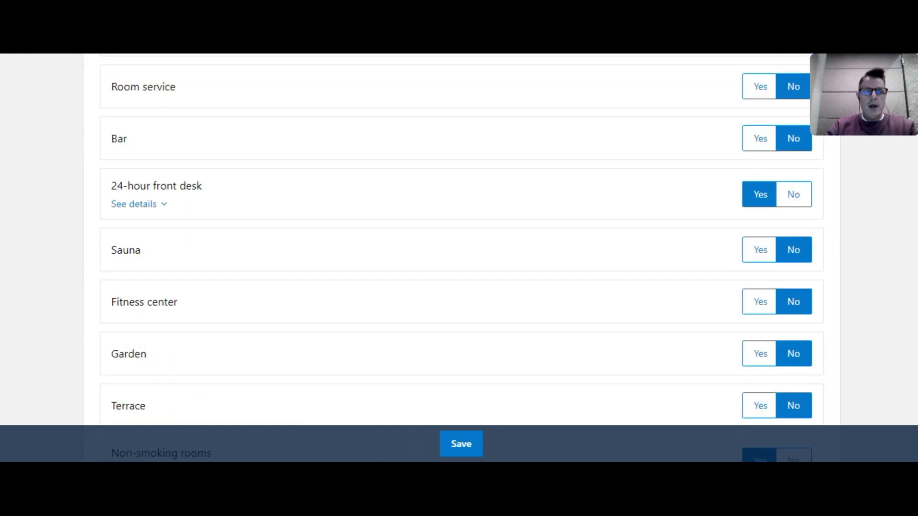
scroll(459, 258, up, 8)
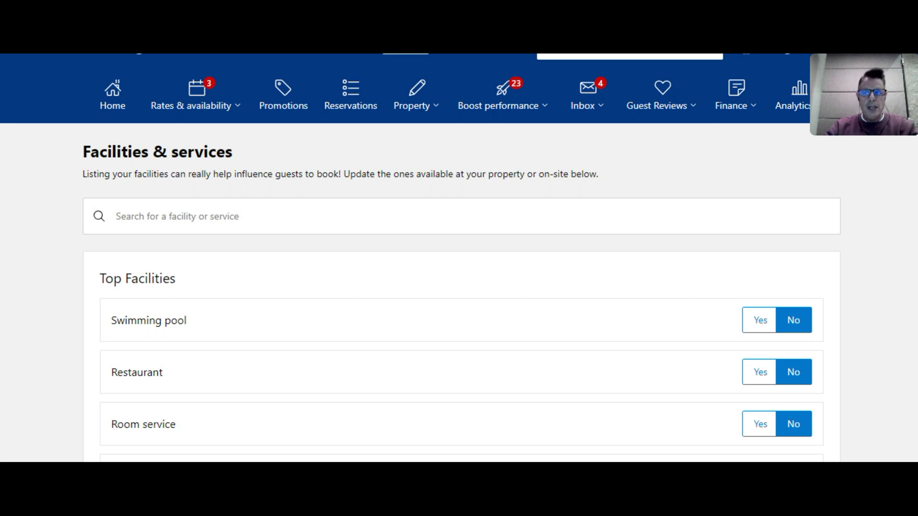
Step: Expand the 24-hour front desk facility to examine its free or paid setting and photos, and collapse its details
scroll(458, 261, down, 2)
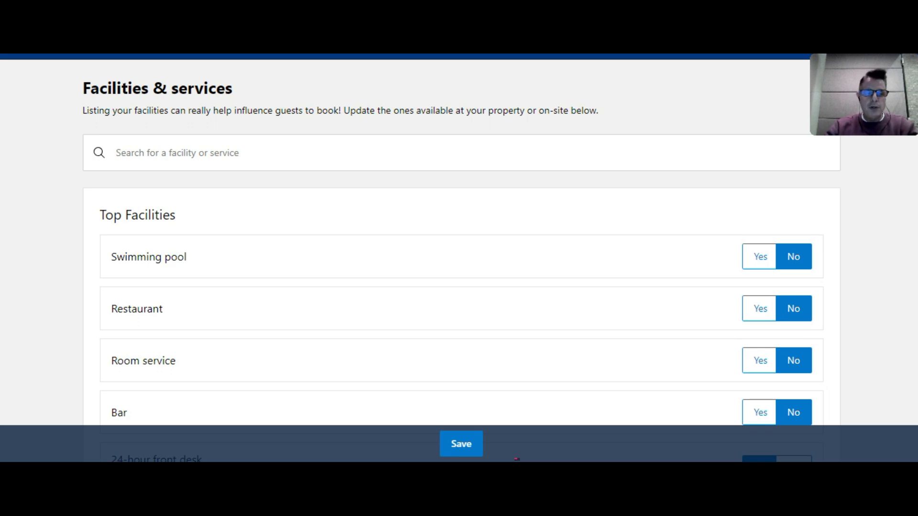
scroll(421, 258, down, 2)
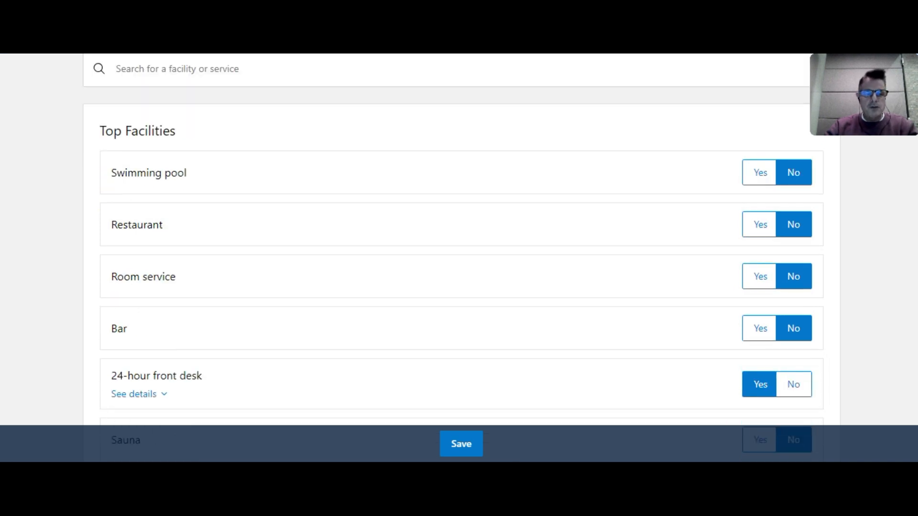
scroll(461, 258, down, 3)
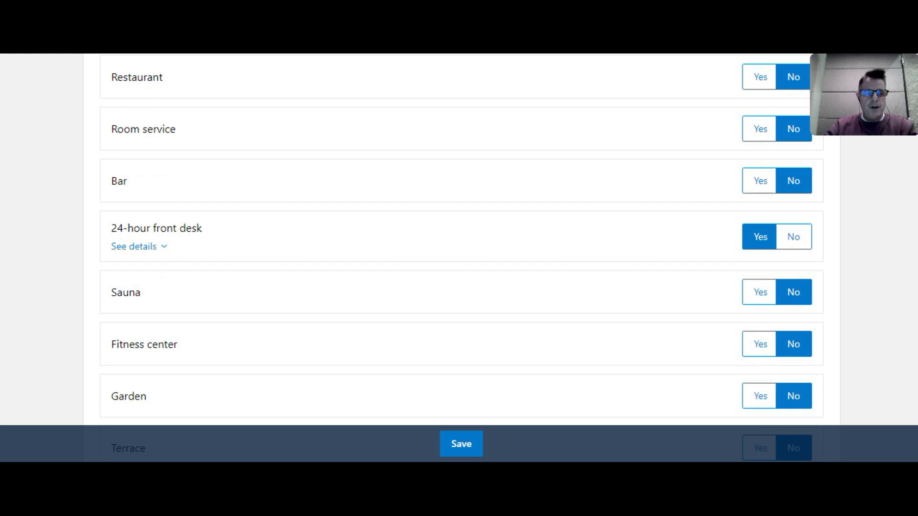
click(165, 249)
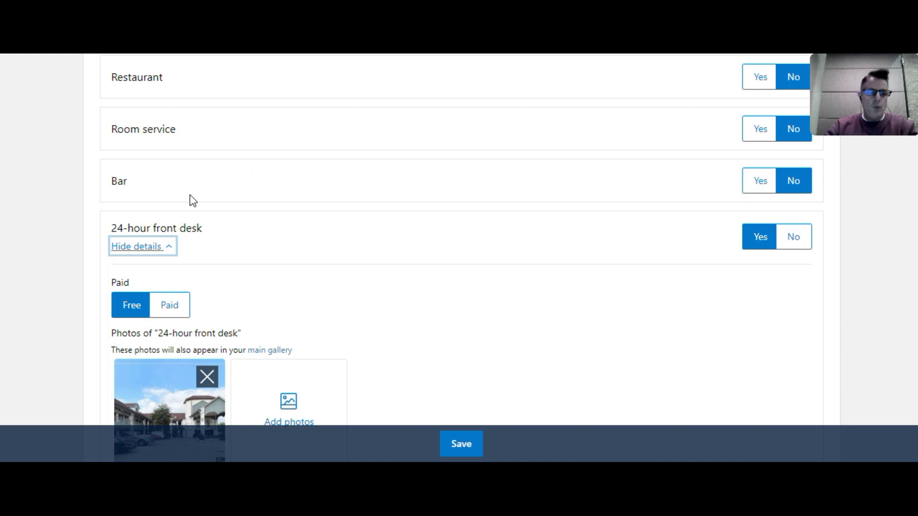
click(170, 247)
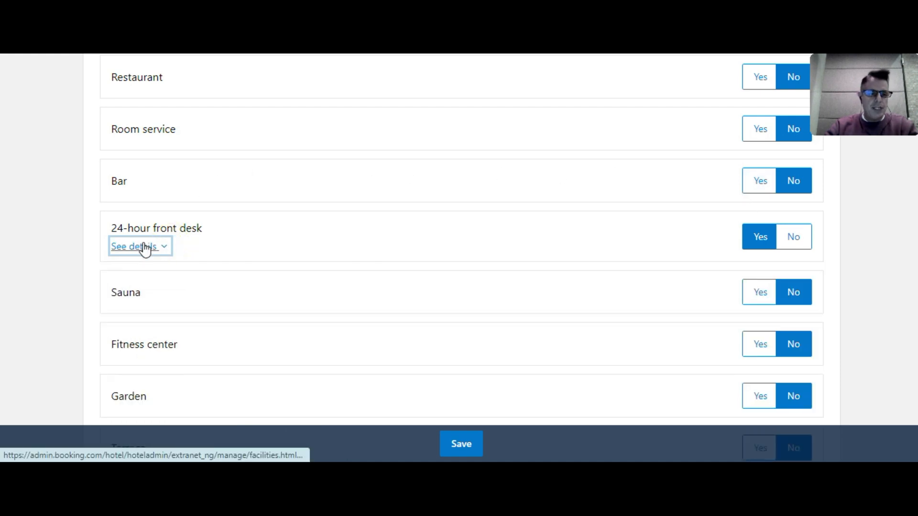
click(164, 249)
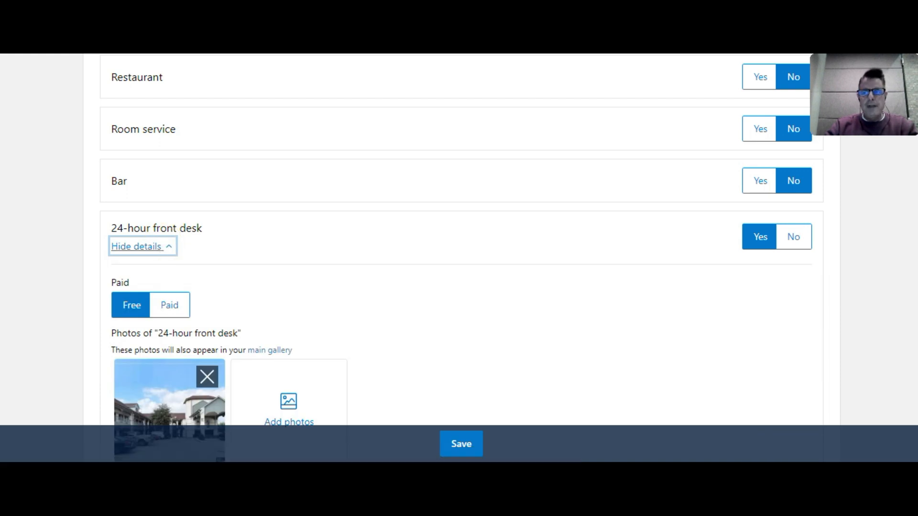
scroll(459, 239, down, 2)
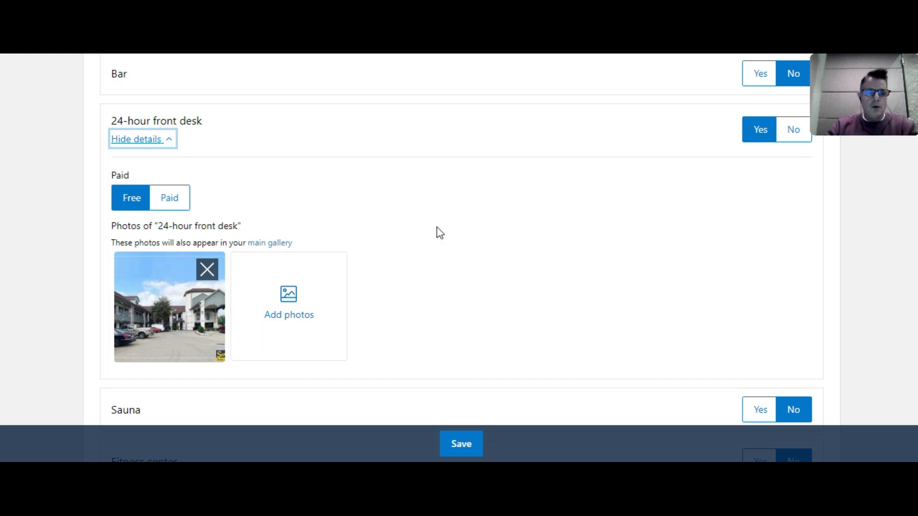
click(168, 144)
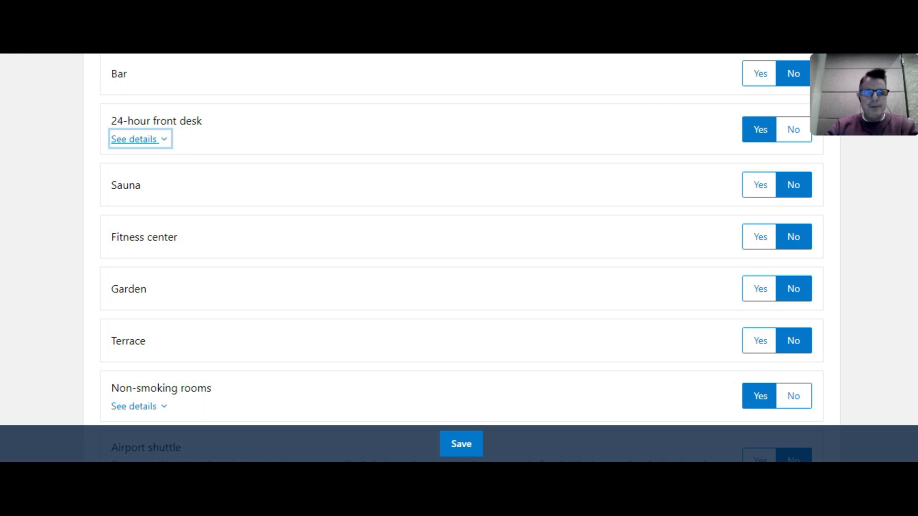
Step: Examine the remaining facility settings, including physical distancing, food and drink safety, self check-in, activities, key access, smoking and security
scroll(460, 258, down, 6)
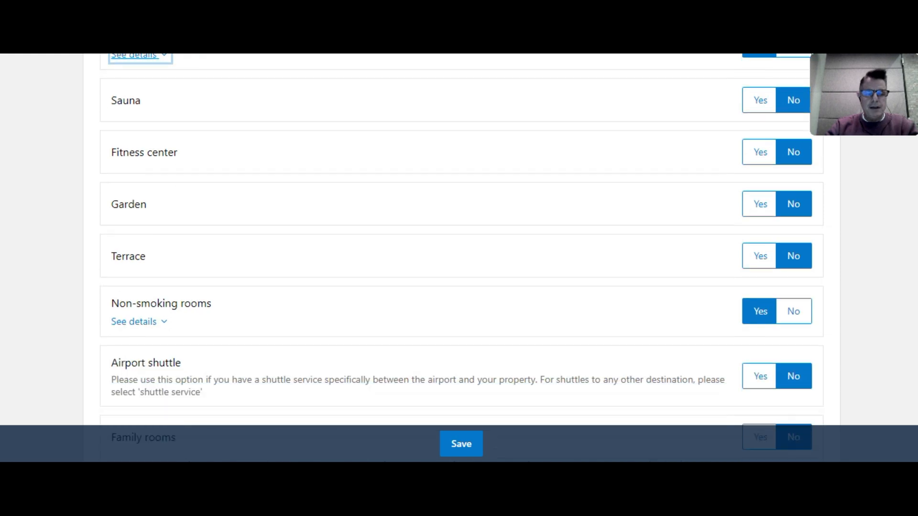
scroll(460, 258, down, 10)
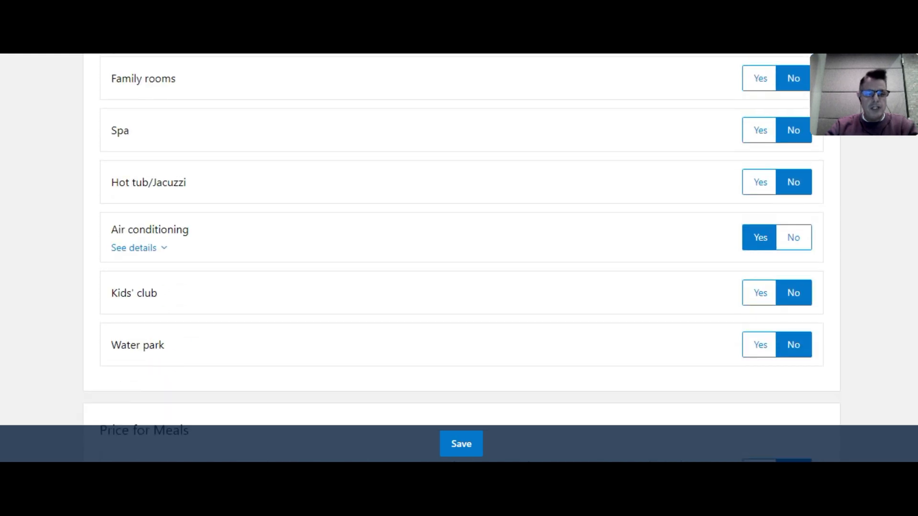
scroll(460, 258, down, 15)
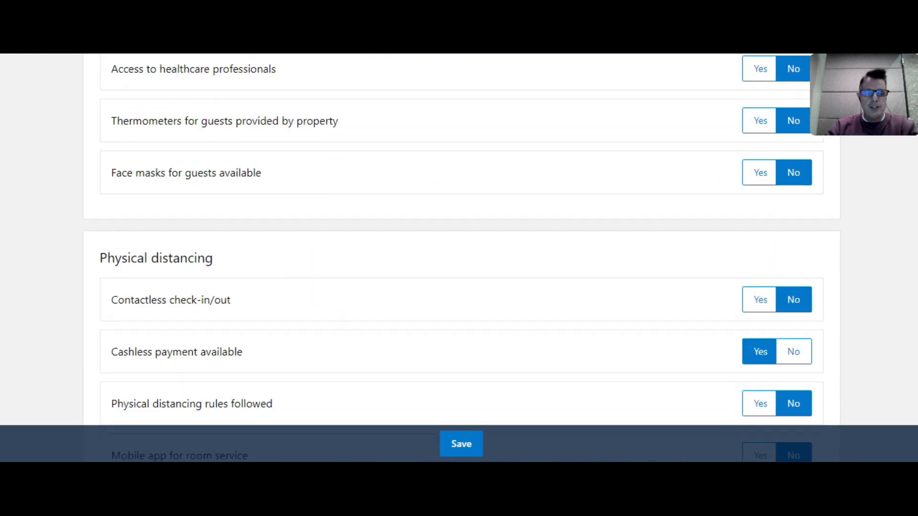
scroll(914, 139, down, 5)
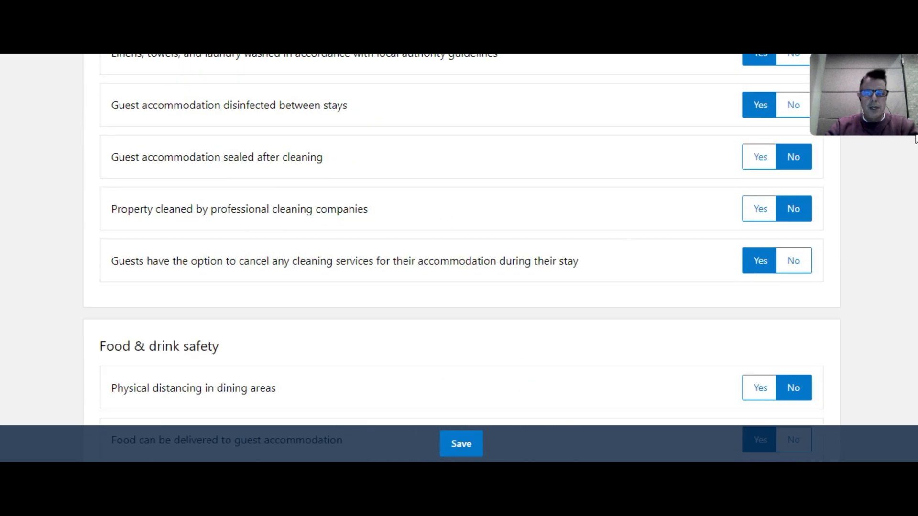
scroll(915, 139, down, 9)
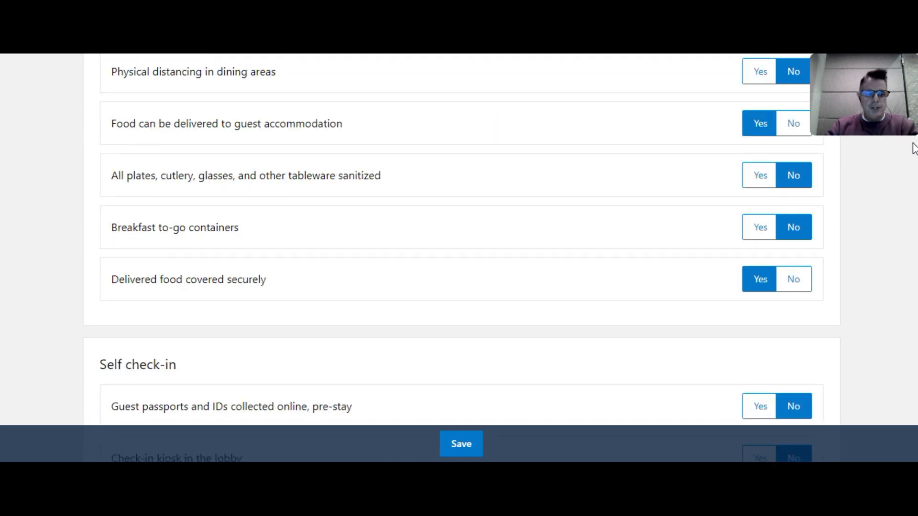
scroll(915, 153, down, 2)
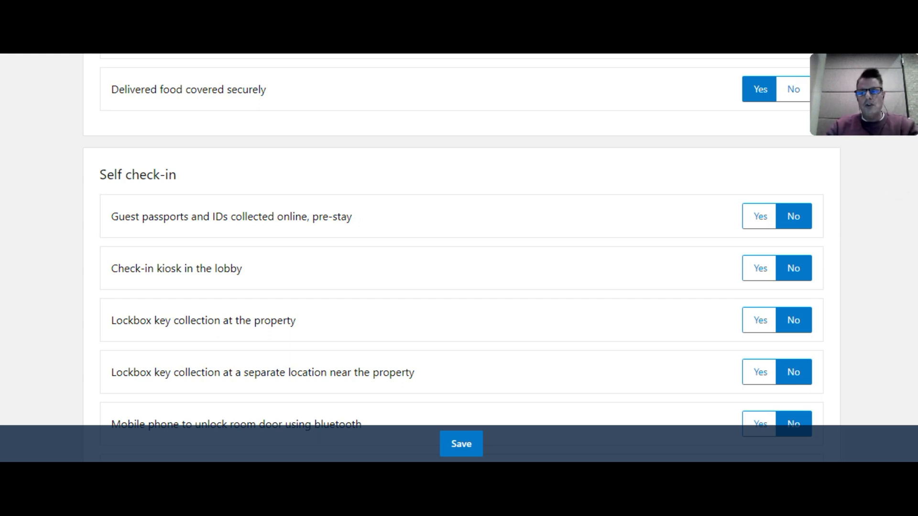
scroll(914, 149, down, 10)
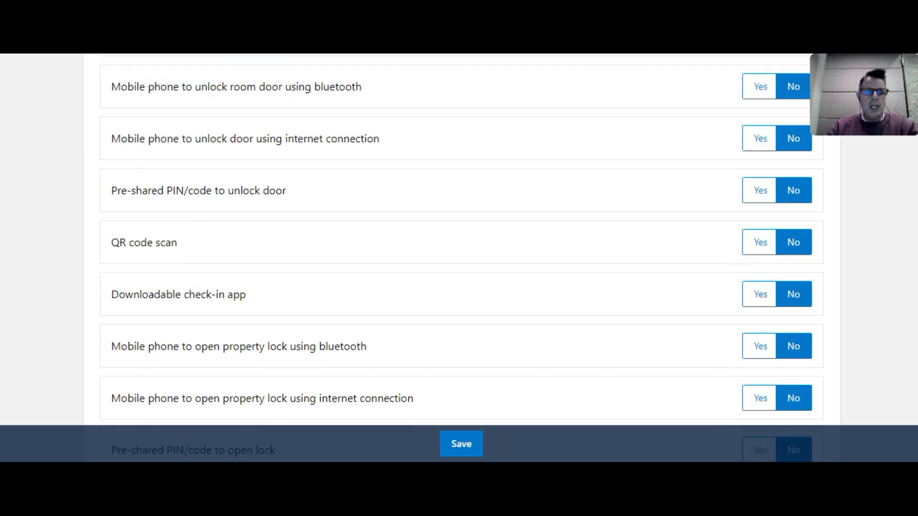
scroll(461, 258, down, 5)
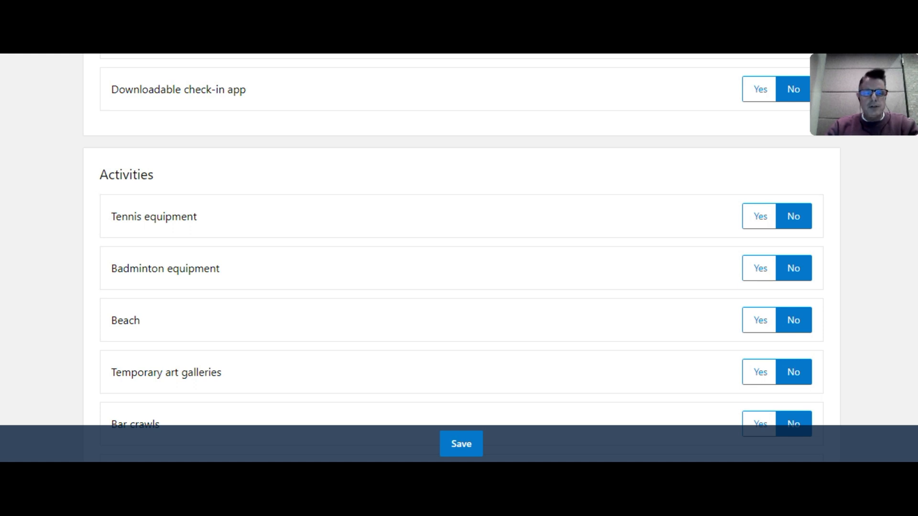
scroll(461, 258, down, 13)
scroll(461, 258, down, 20)
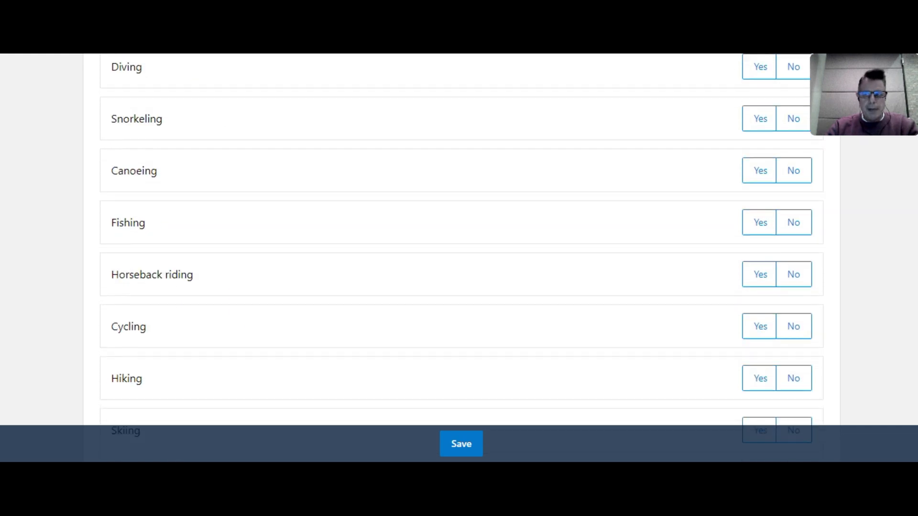
scroll(461, 258, down, 2)
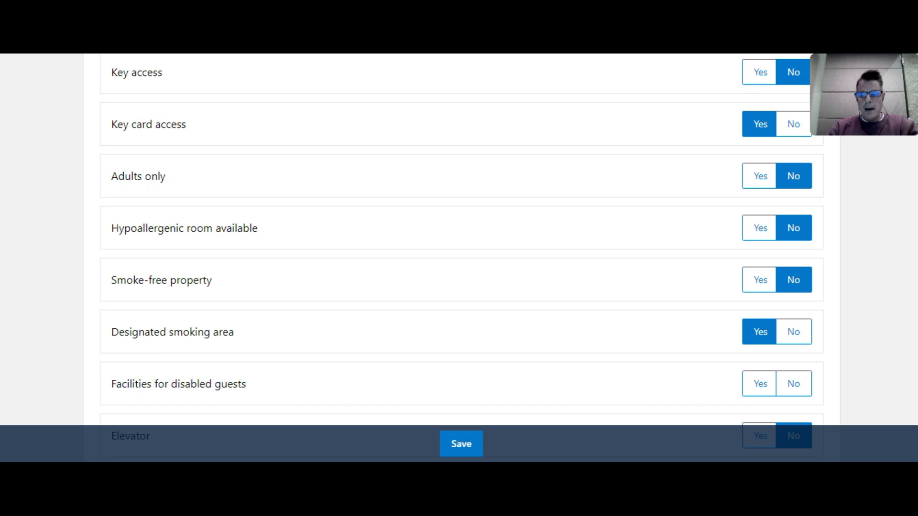
scroll(461, 258, down, 12)
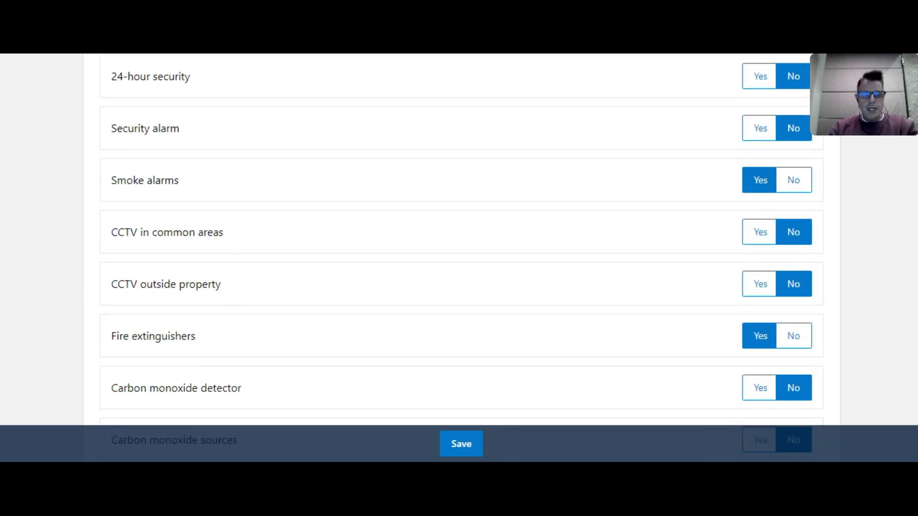
Step: Open the Sustainability practices page from the facilities page, dismiss its navigation hint and look over the waste-reduction practice questions
scroll(732, 381, down, 8)
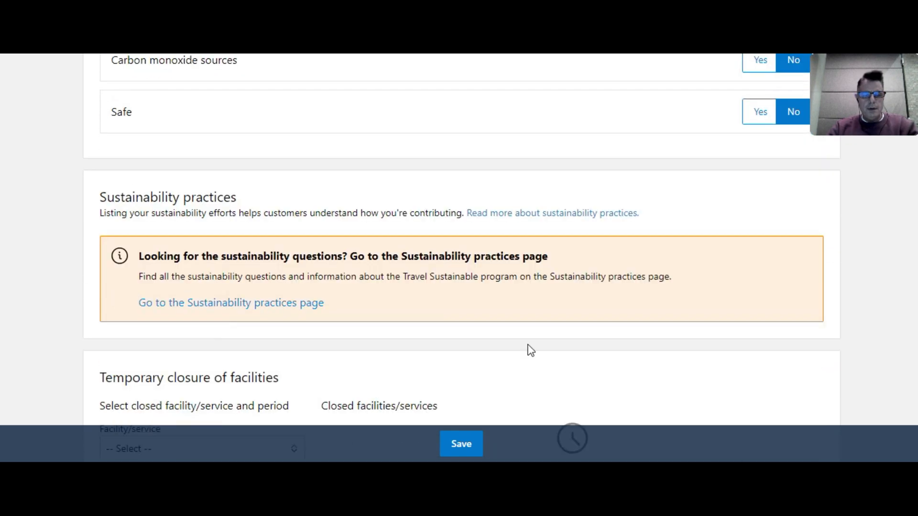
click(301, 308)
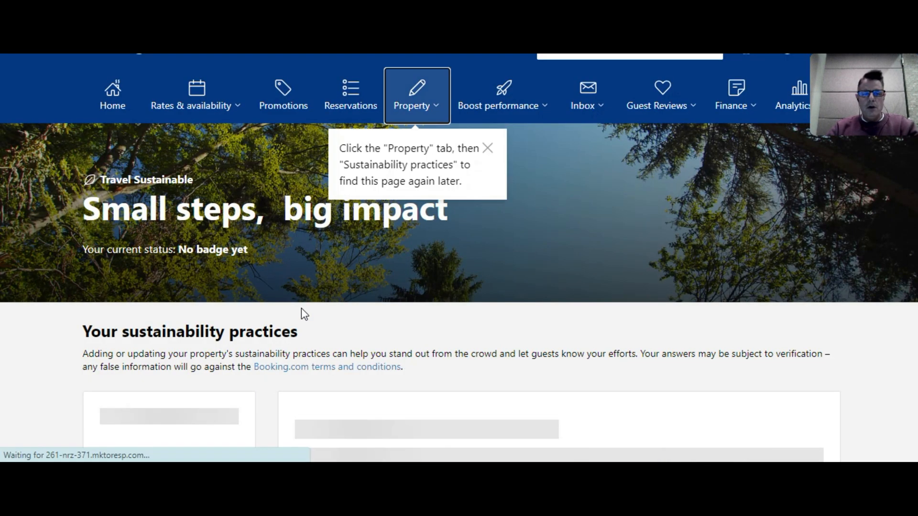
click(487, 147)
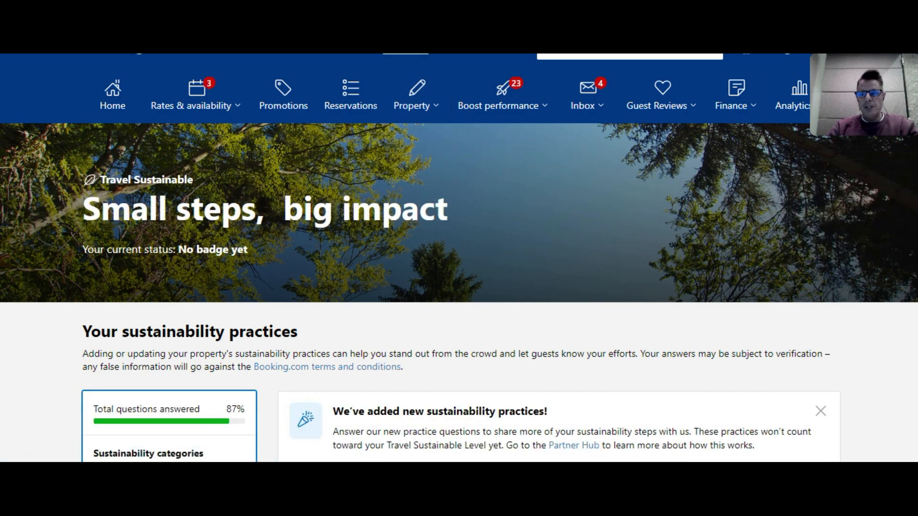
scroll(459, 258, down, 4)
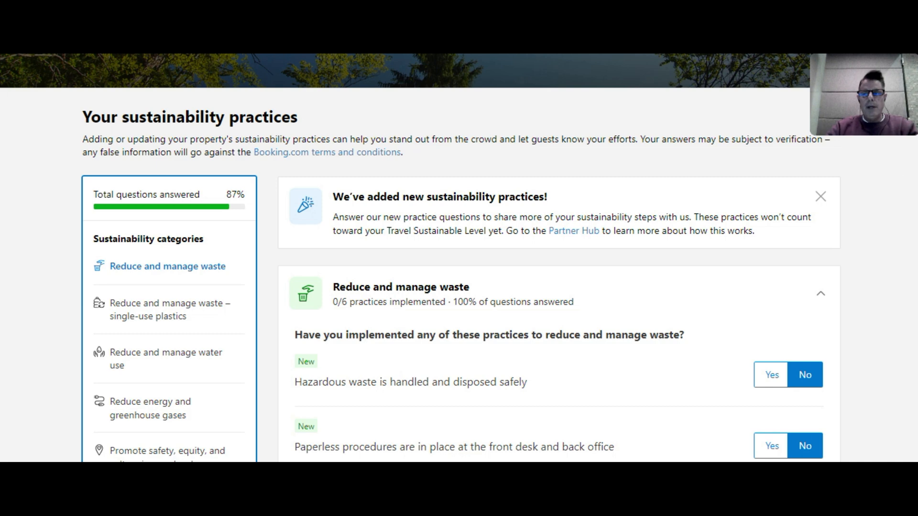
scroll(459, 258, down, 2)
scroll(459, 258, up, 2)
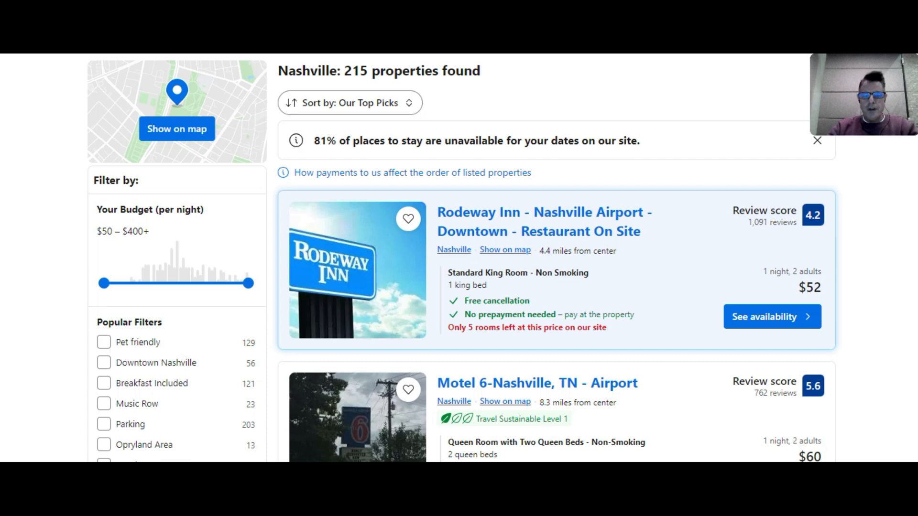
Step: Look through the Nashville property search results for the Travel Sustainable level shown on hotel listings
scroll(523, 250, down, 3)
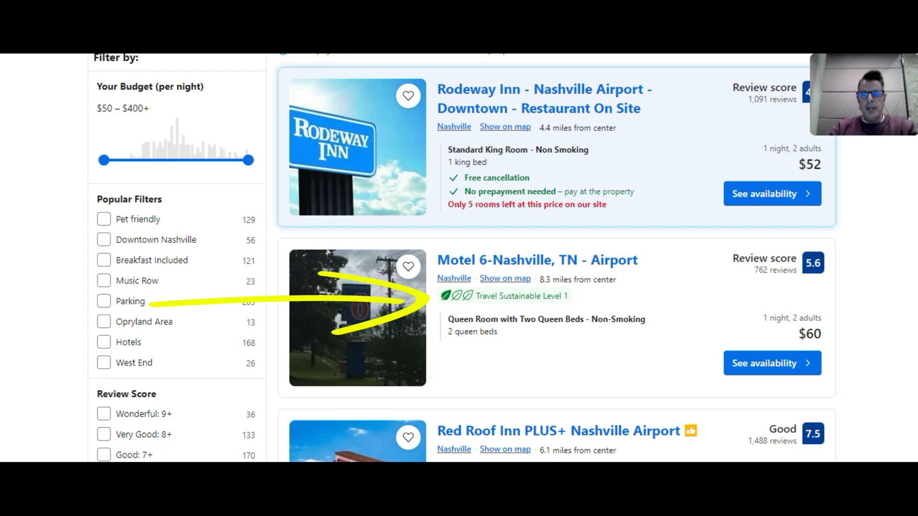
scroll(557, 258, down, 2)
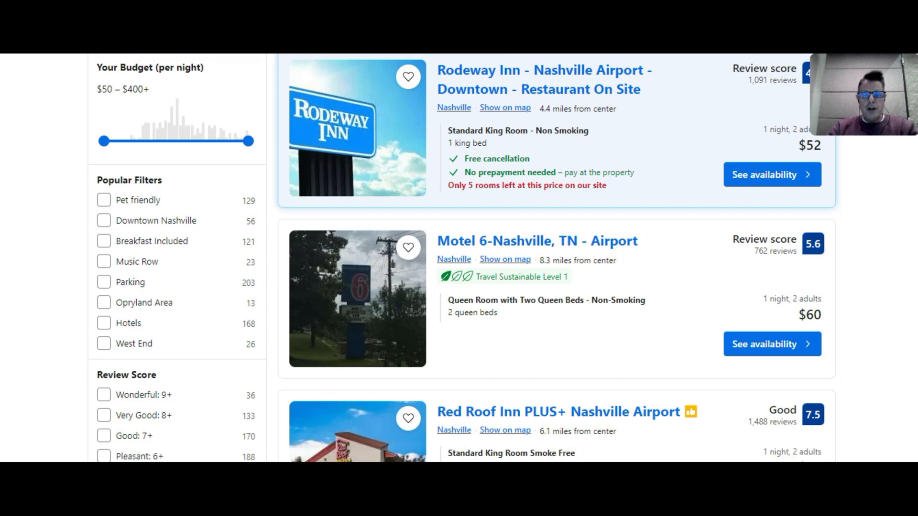
scroll(556, 259, down, 5)
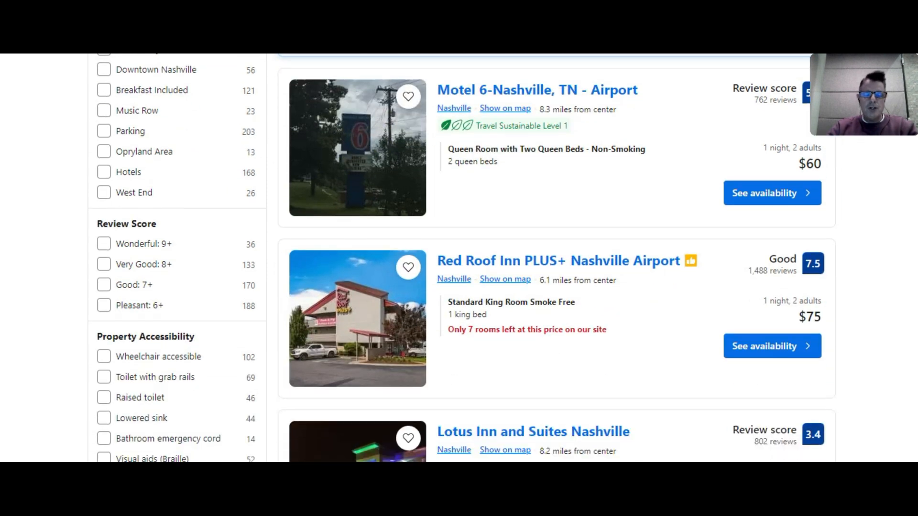
scroll(557, 258, down, 3)
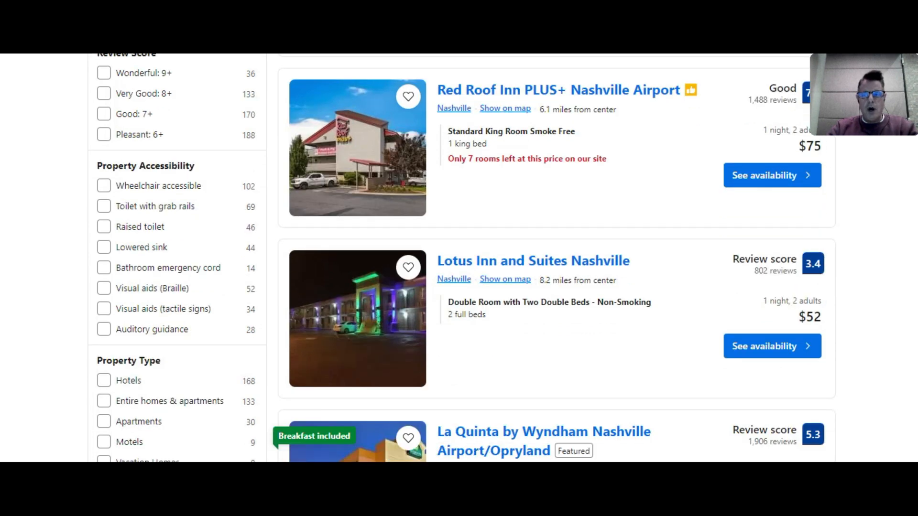
scroll(557, 258, down, 1)
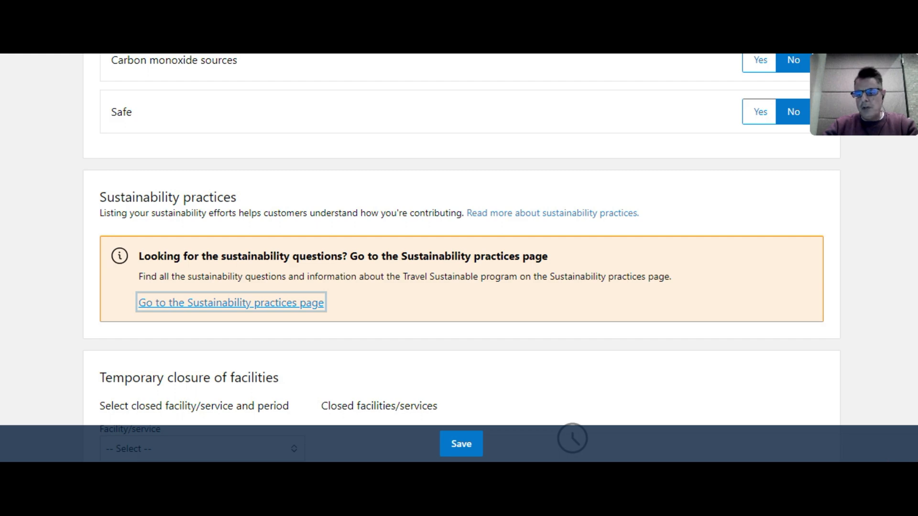
Step: Open the property's Room Amenities page and examine the per-room availability settings for the spa tub, trash cans, pools and hot tub
drag(917, 434, 884, 67)
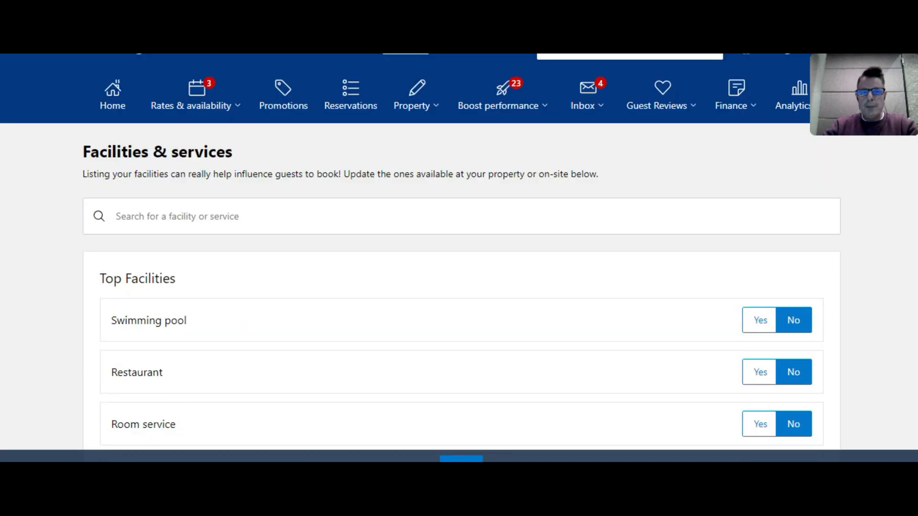
click(409, 114)
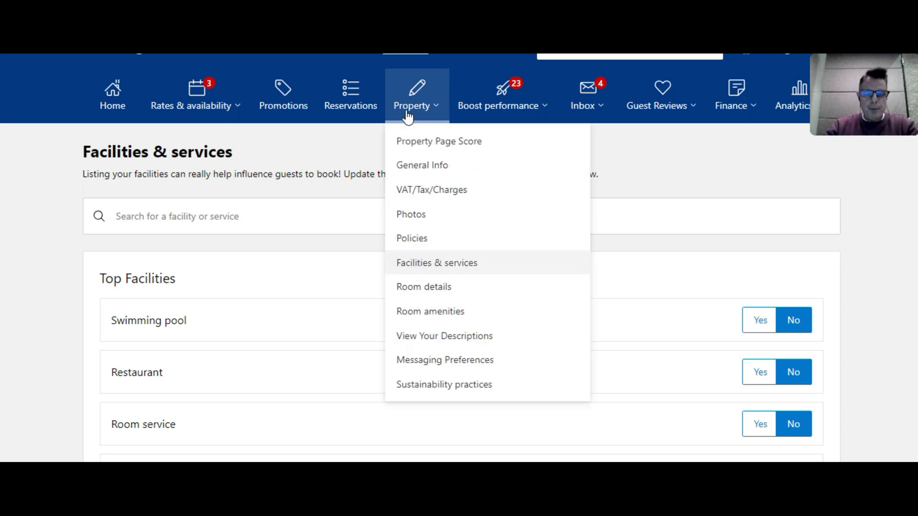
click(427, 313)
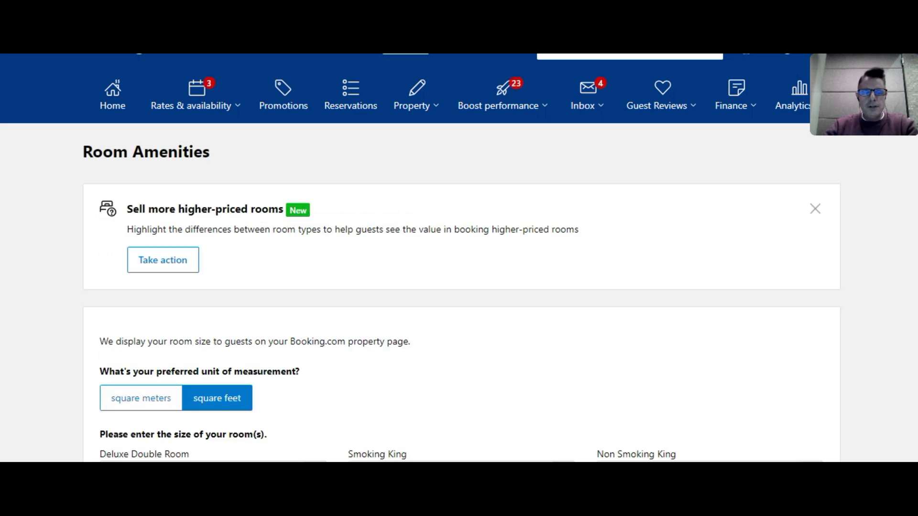
scroll(461, 287, down, 1)
scroll(461, 258, down, 15)
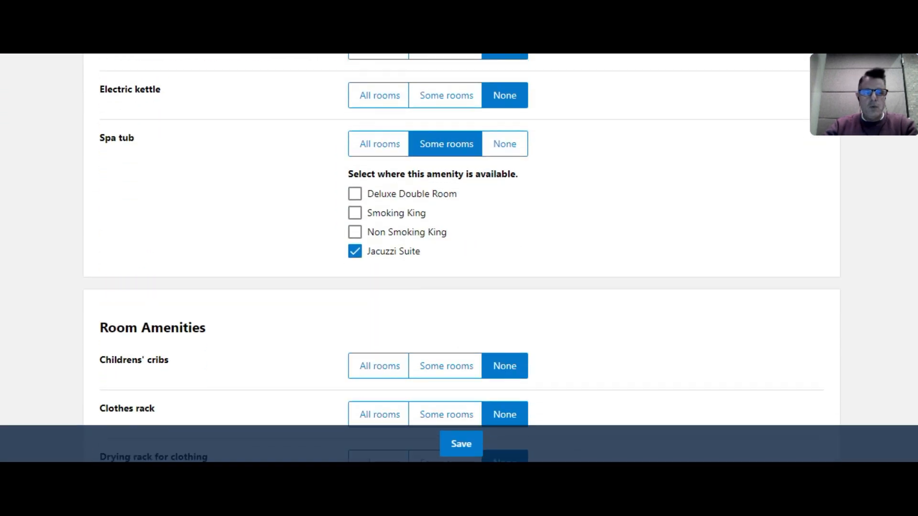
scroll(461, 258, down, 4)
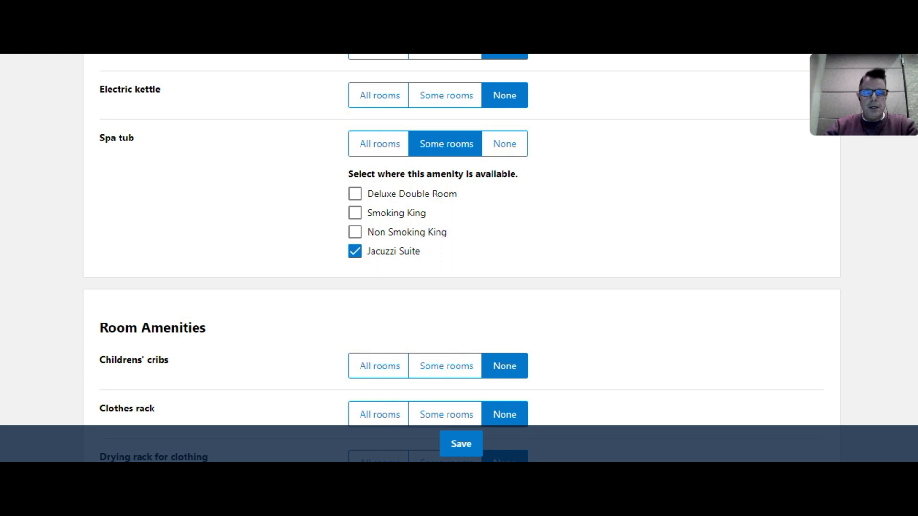
scroll(462, 258, down, 2)
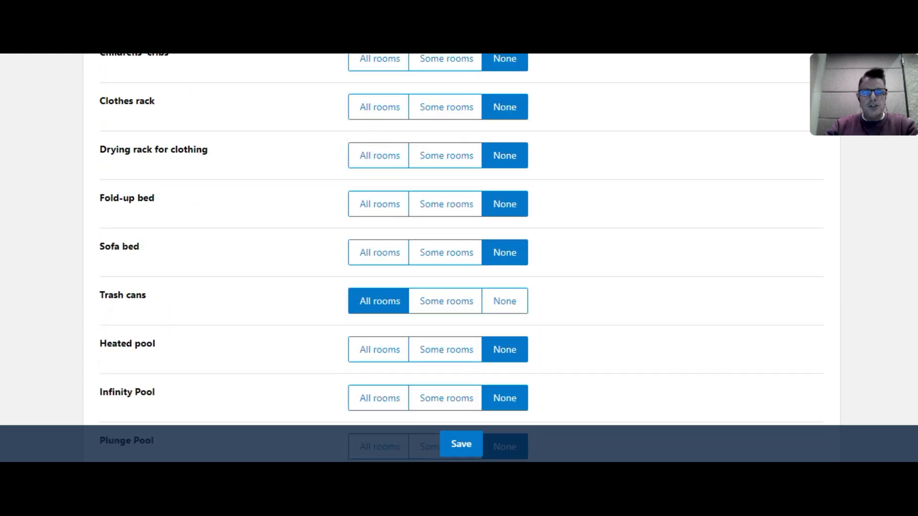
scroll(584, 149, down, 6)
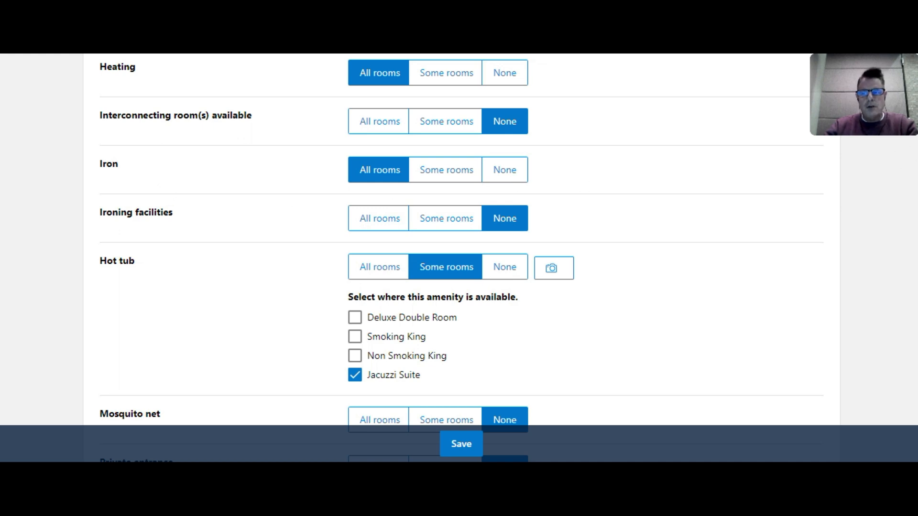
Step: Examine the remaining room amenity settings, including furnishings and flooring, the Bathroom section and the Media & Technology section
scroll(459, 259, down, 10)
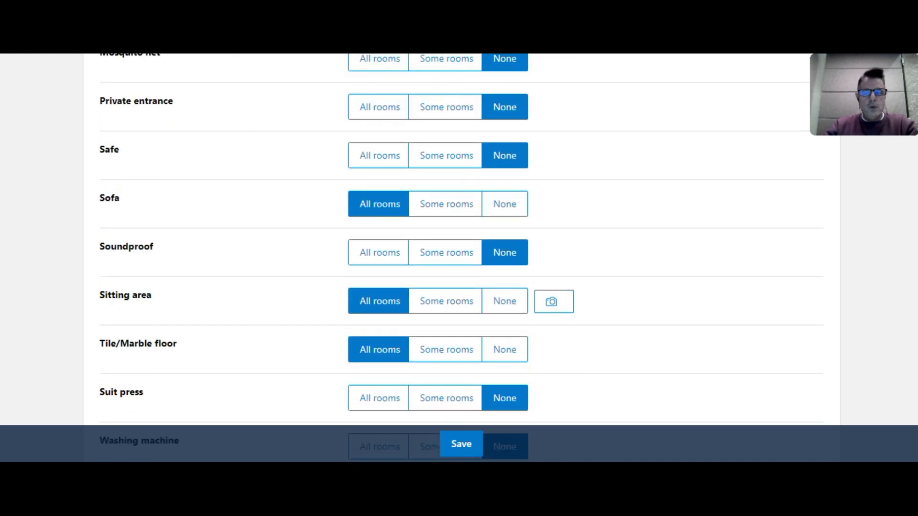
scroll(458, 258, down, 7)
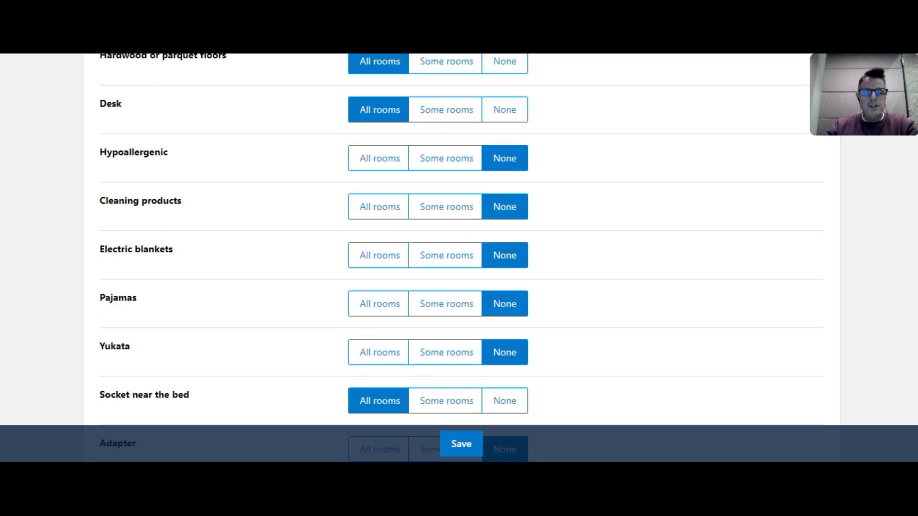
scroll(459, 259, down, 8)
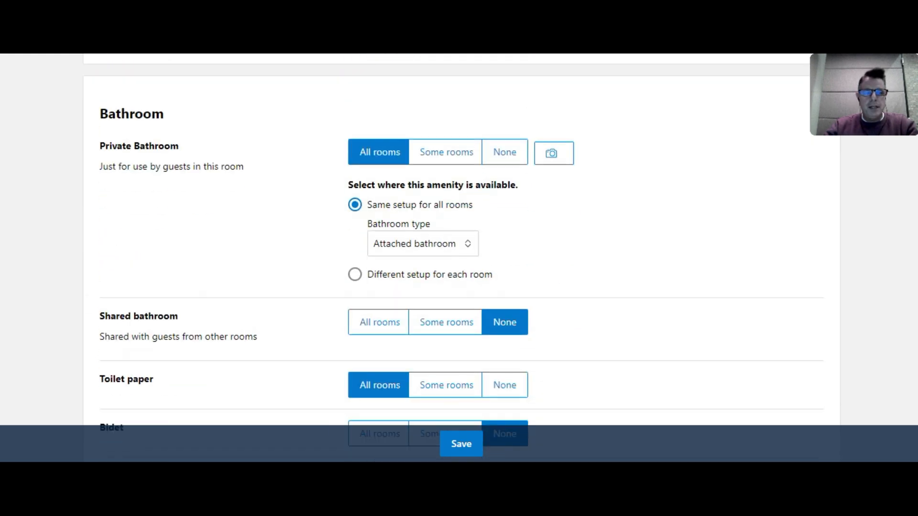
scroll(459, 258, down, 6)
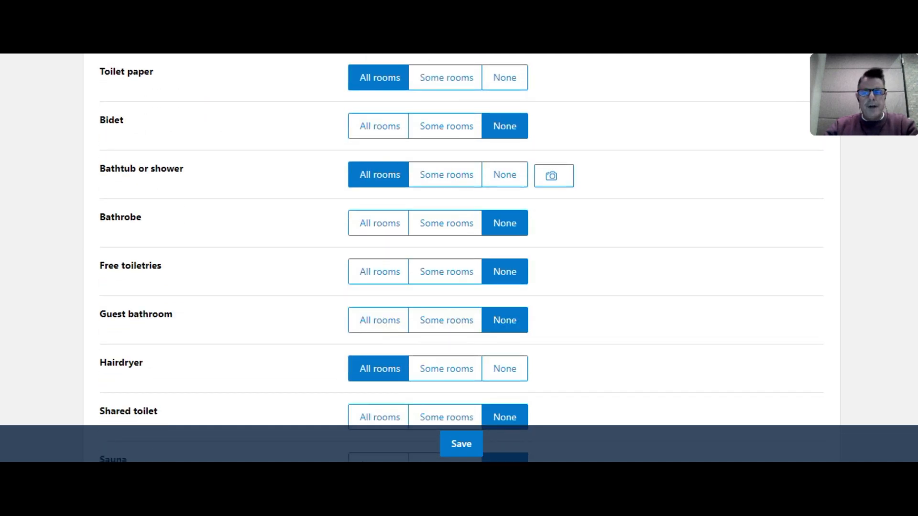
scroll(914, 252, down, 20)
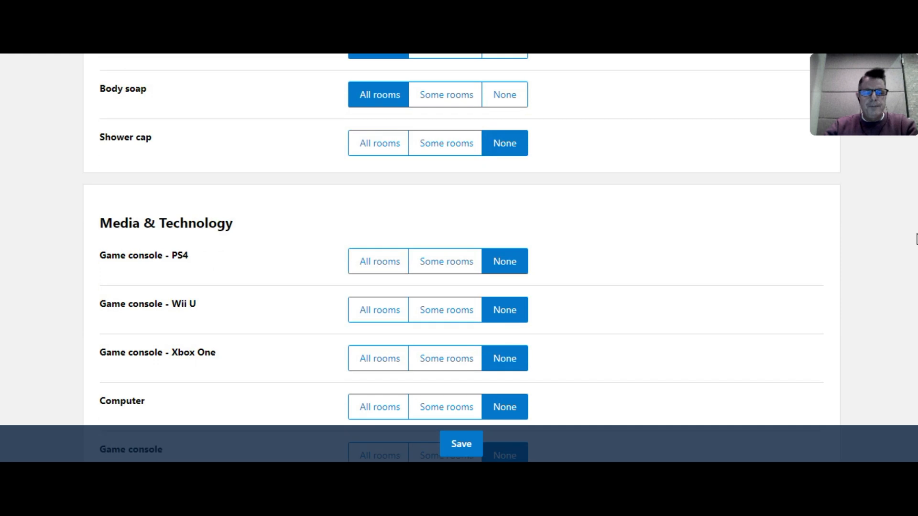
scroll(914, 251, down, 10)
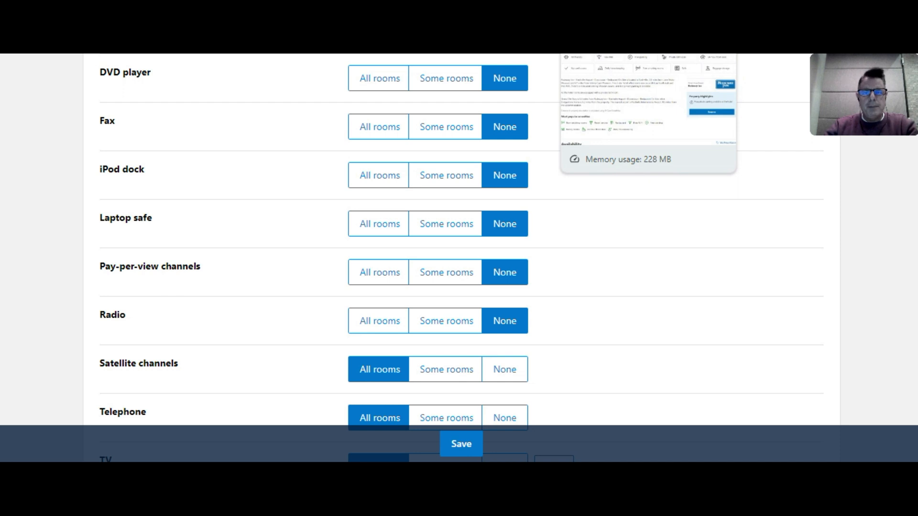
Step: Switch to the public Rodeway Inn Nashville Airport listing and review its facility highlights, property description and most popular amenities
click(602, 54)
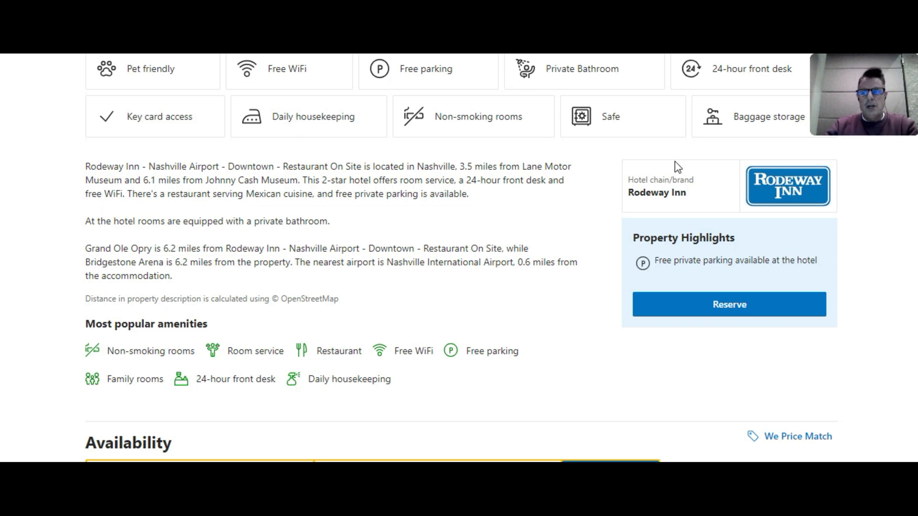
scroll(461, 258, up, 8)
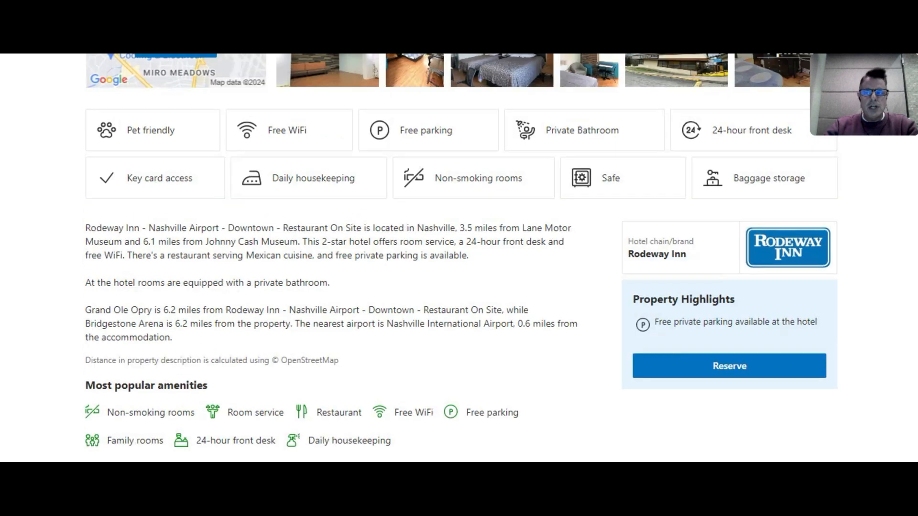
scroll(461, 258, down, 8)
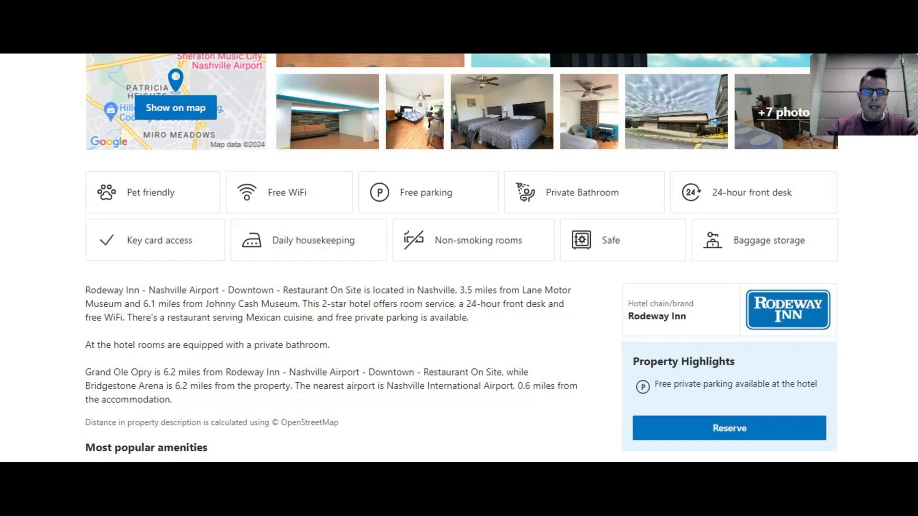
scroll(461, 258, up, 2)
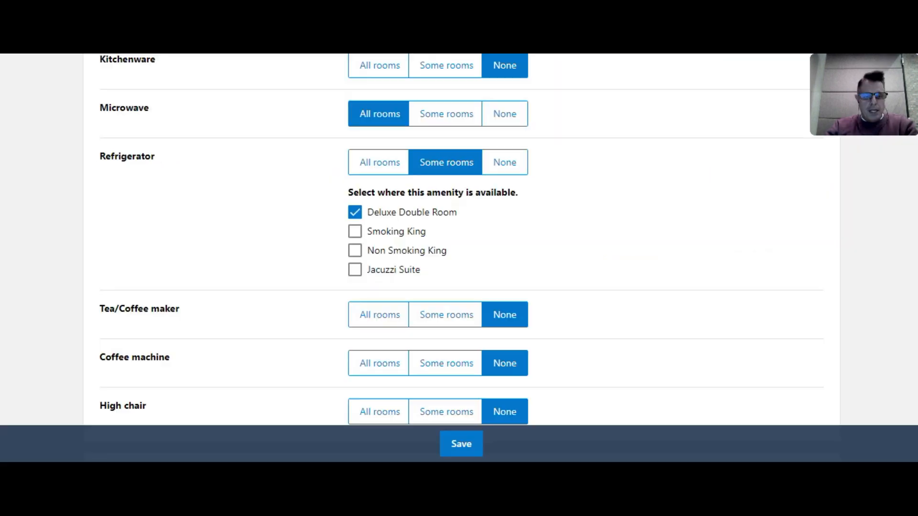
Step: Return to the Room Amenities page and review the refrigerator, coffee maker, Services & Extras, linens and towels settings
scroll(461, 258, down, 10)
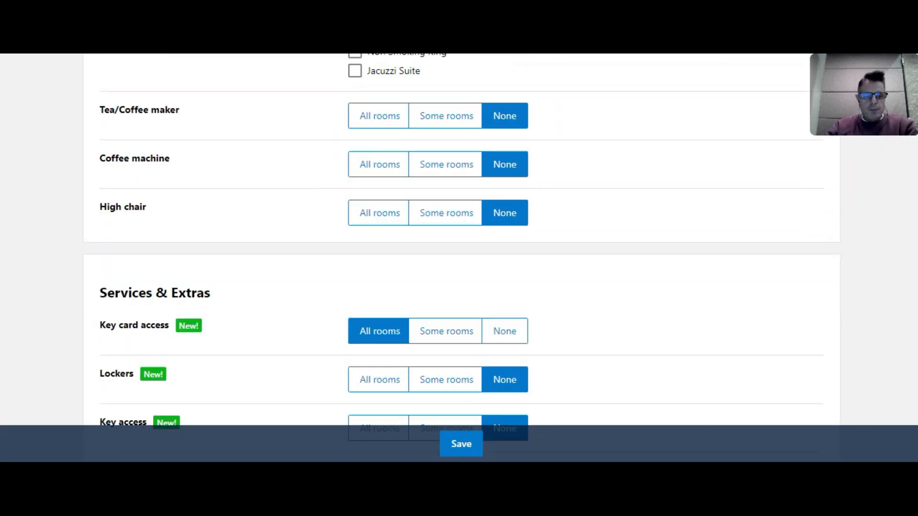
scroll(461, 258, down, 4)
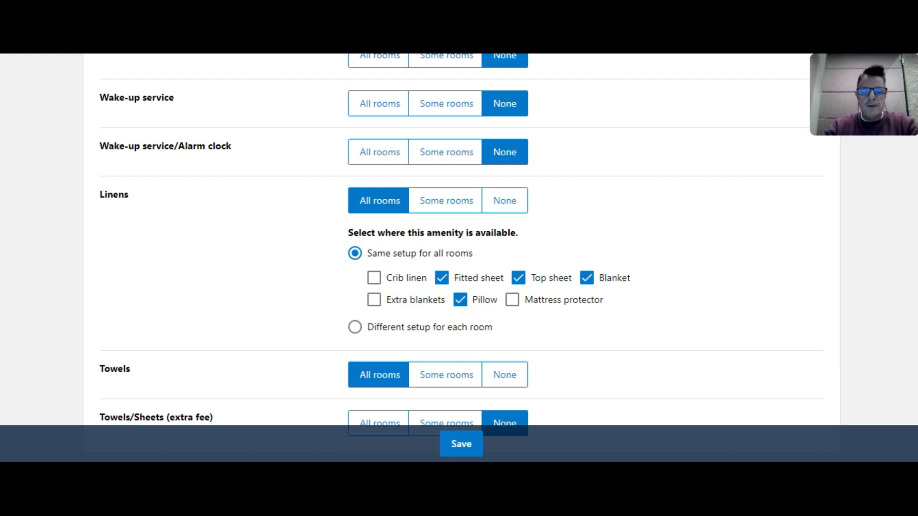
scroll(461, 253, down, 1)
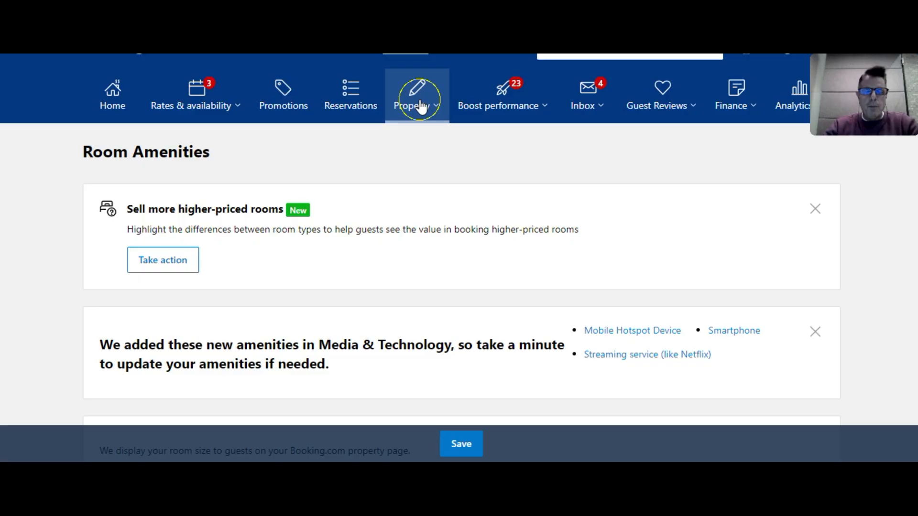
Step: Open the Your Descriptions page and read the property description and the note on changing it through facilities or room amenities
click(420, 102)
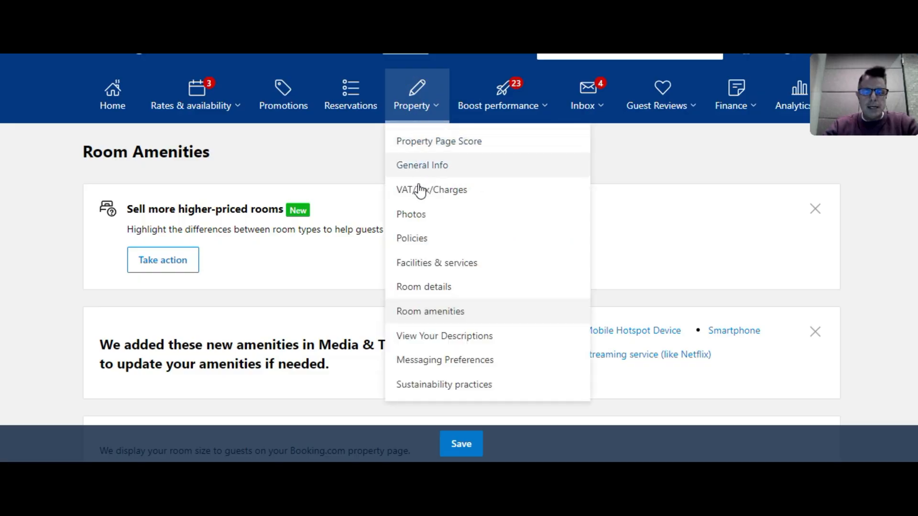
click(443, 338)
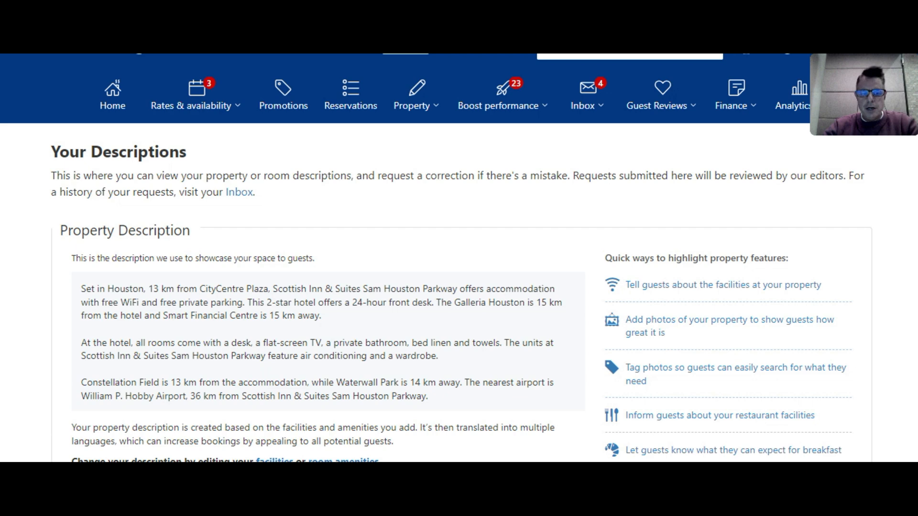
scroll(198, 112, down, 2)
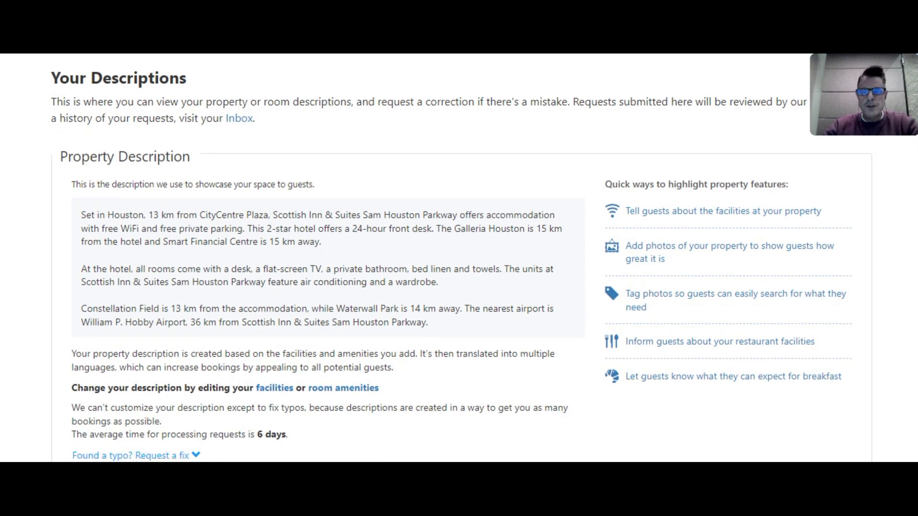
click(421, 47)
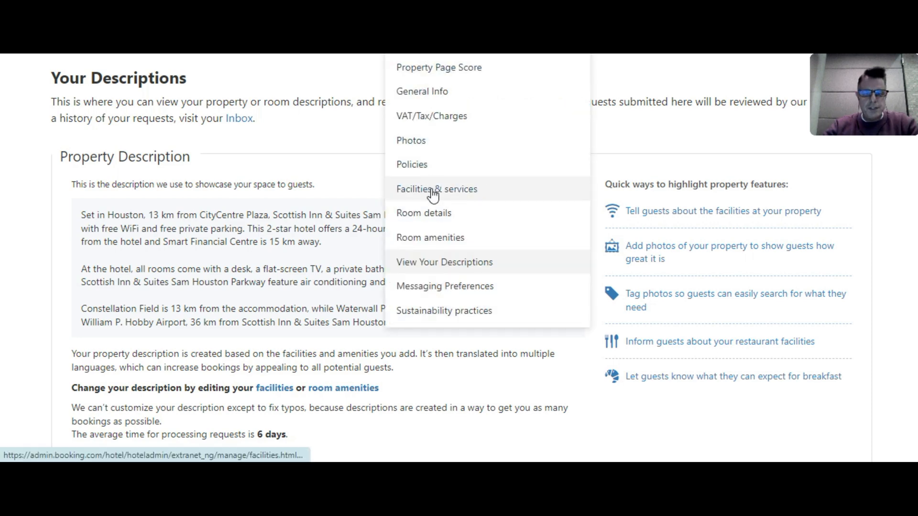
click(184, 159)
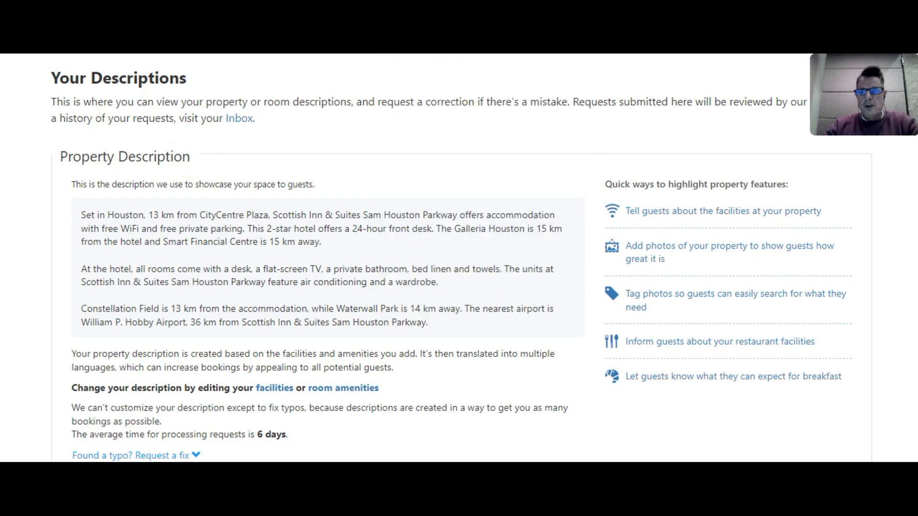
Step: Review the typo-fix option and the room descriptions, and check the list of Property pages that includes Facilities & services
scroll(318, 258, down, 6)
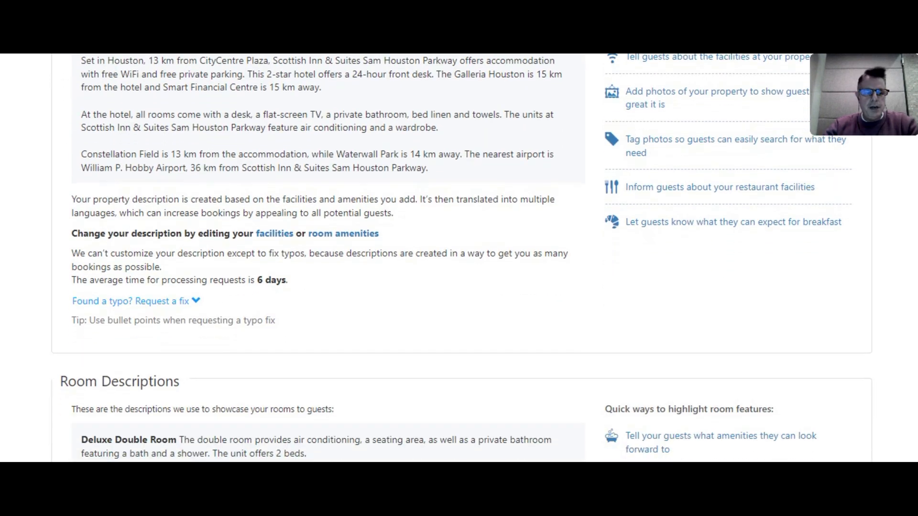
scroll(460, 258, down, 2)
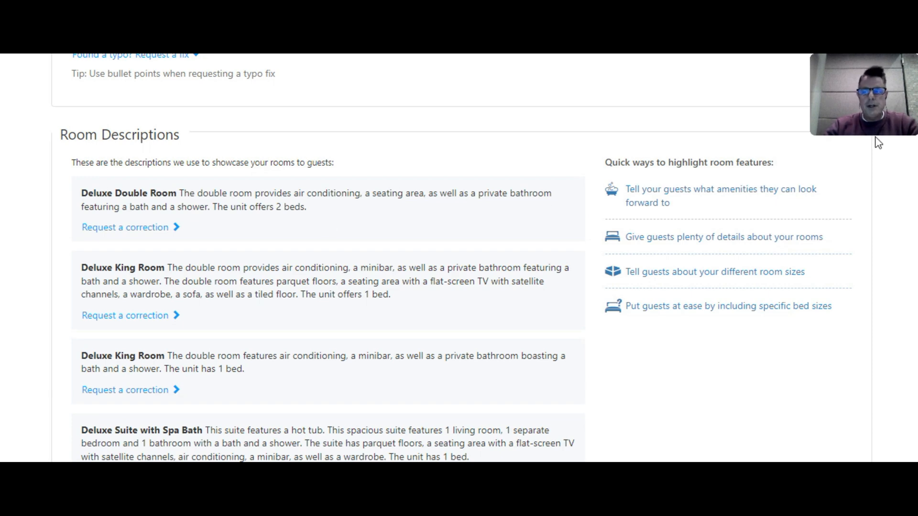
scroll(317, 258, up, 8)
click(417, 96)
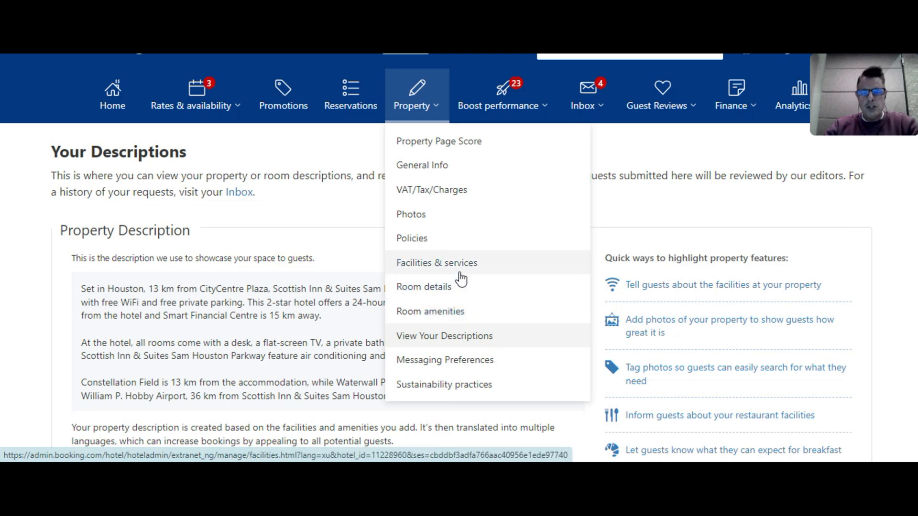
click(630, 215)
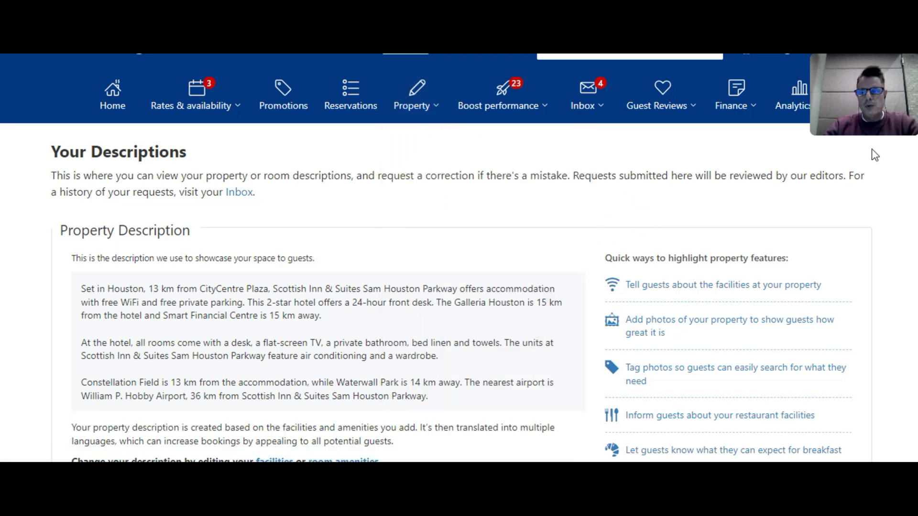
Step: Go back to the Room Descriptions and open the correction request form for the Deluxe Double Room
scroll(915, 213, down, 10)
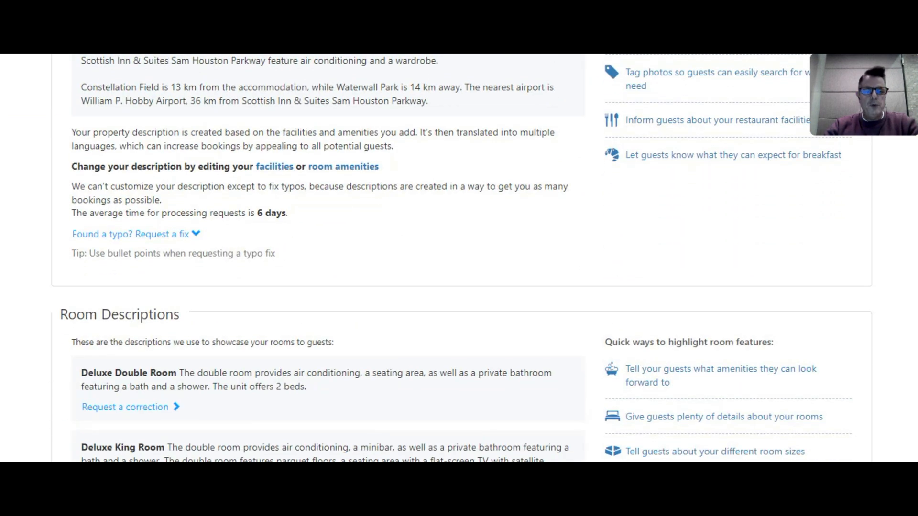
scroll(914, 215, down, 1)
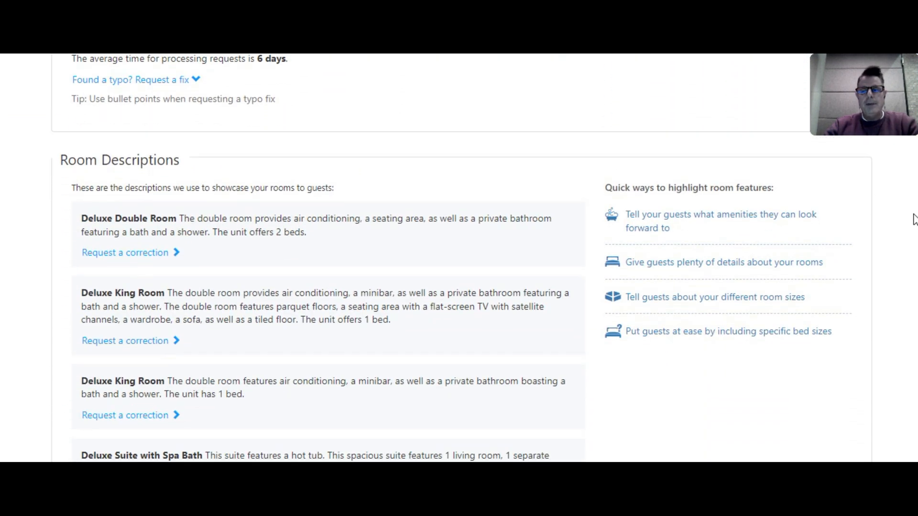
scroll(915, 219, down, 2)
drag(915, 225, 916, 226)
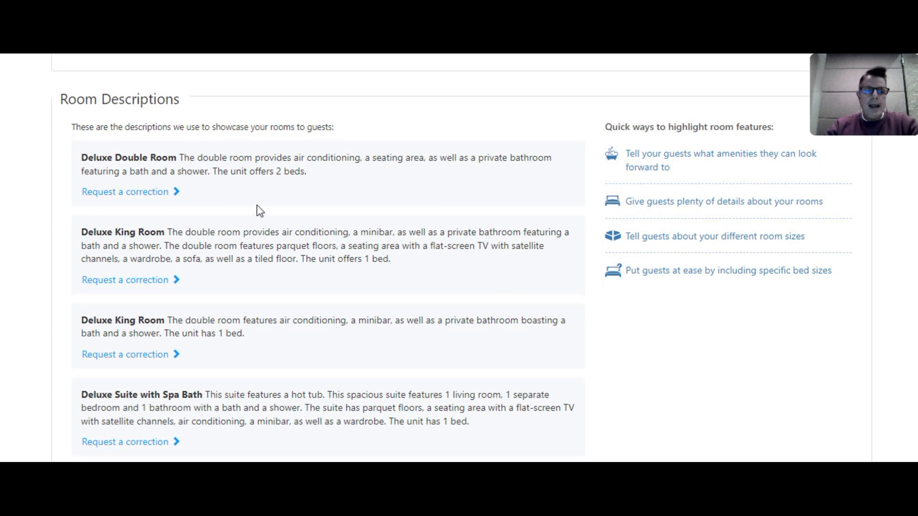
click(175, 195)
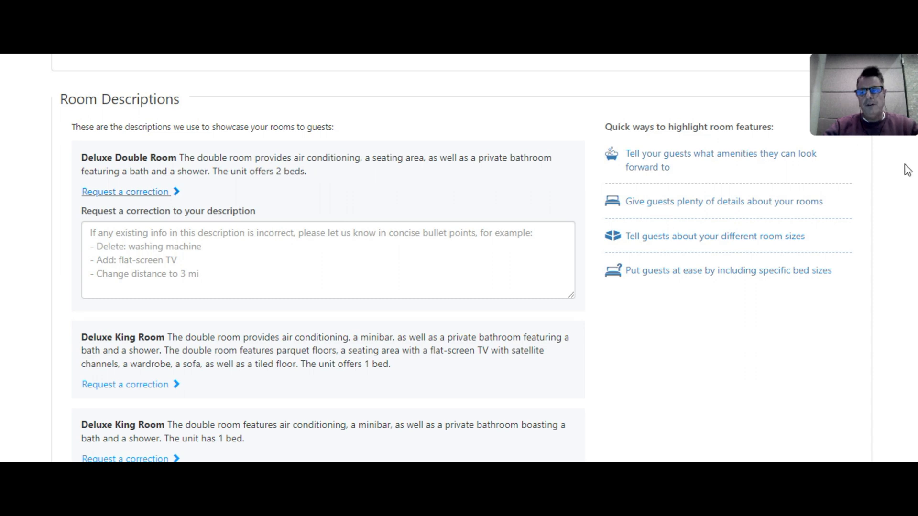
Step: Open the Property Page Score page and review its photo and language checklist and the overall score
click(917, 181)
scroll(436, 258, up, 10)
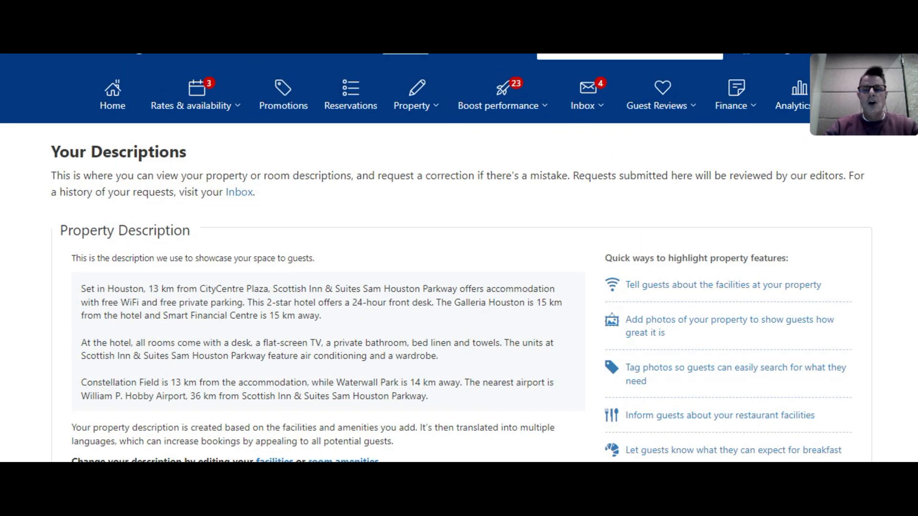
click(437, 115)
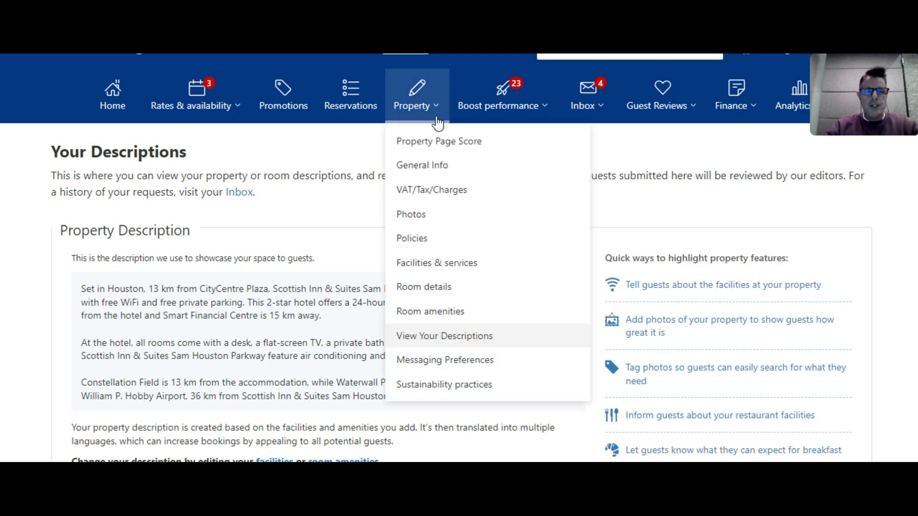
click(437, 148)
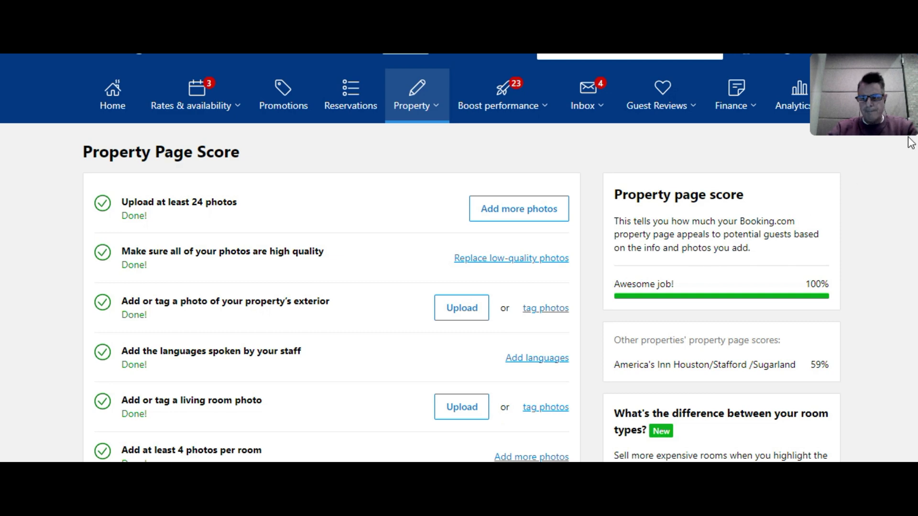
scroll(420, 259, down, 1)
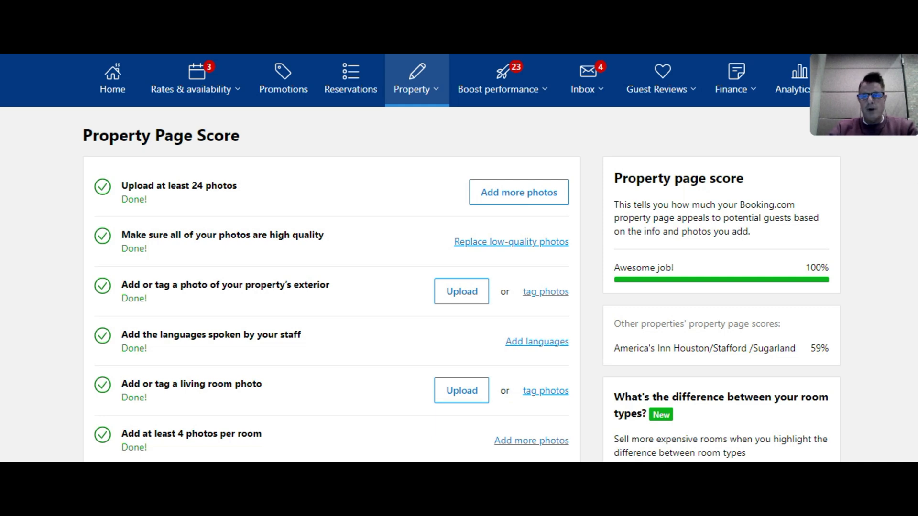
scroll(459, 258, down, 1)
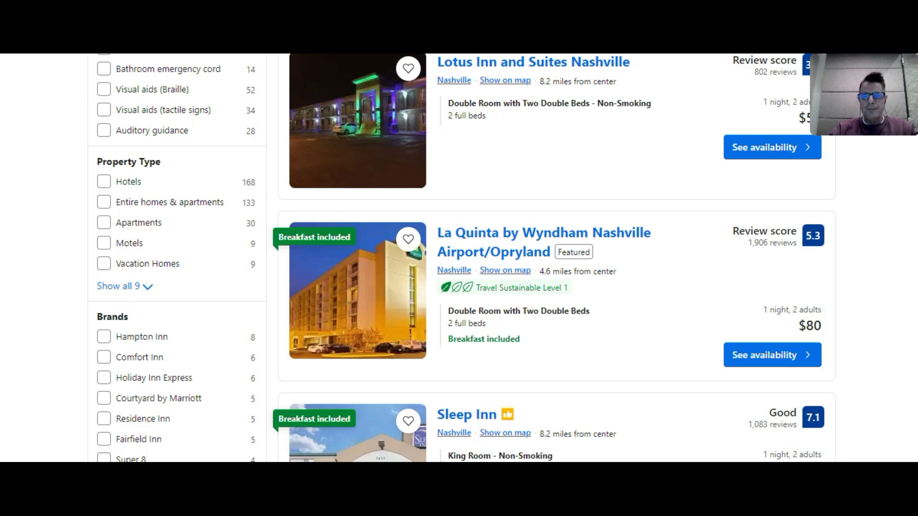
Step: Switch to the public Nashville search results and examine the listings, comparing their review scores, sustainability labels and the available filters
scroll(463, 258, up, 13)
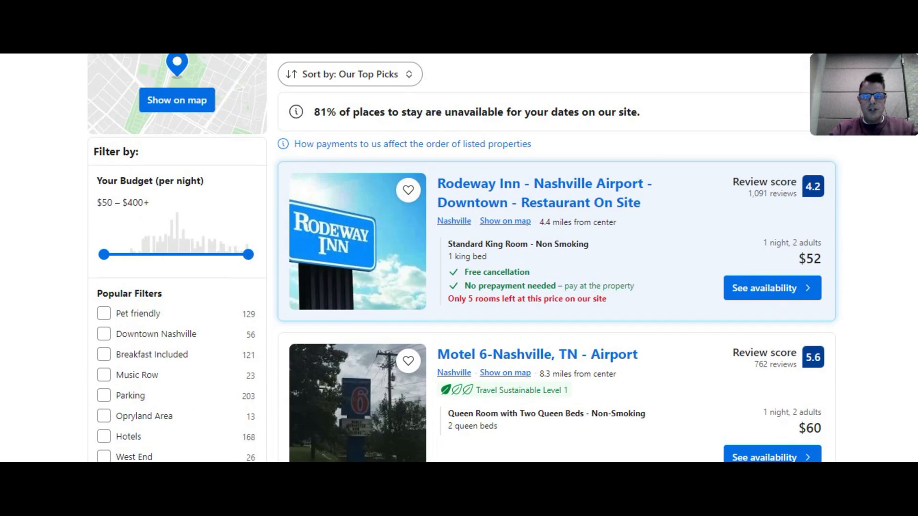
scroll(462, 258, up, 3)
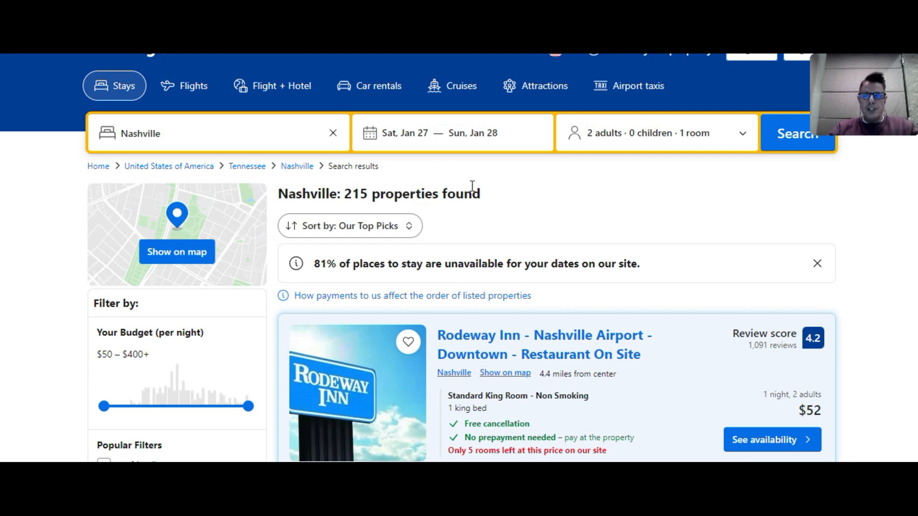
scroll(462, 258, down, 3)
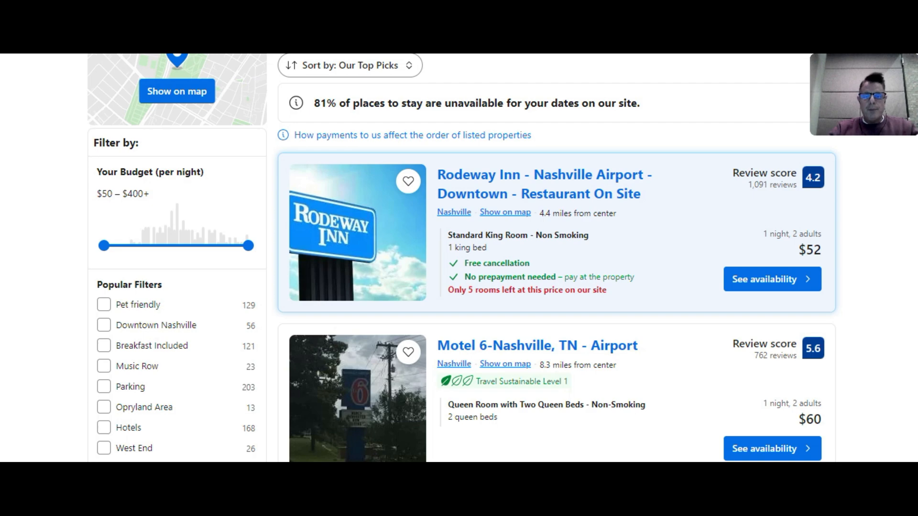
scroll(463, 258, up, 1)
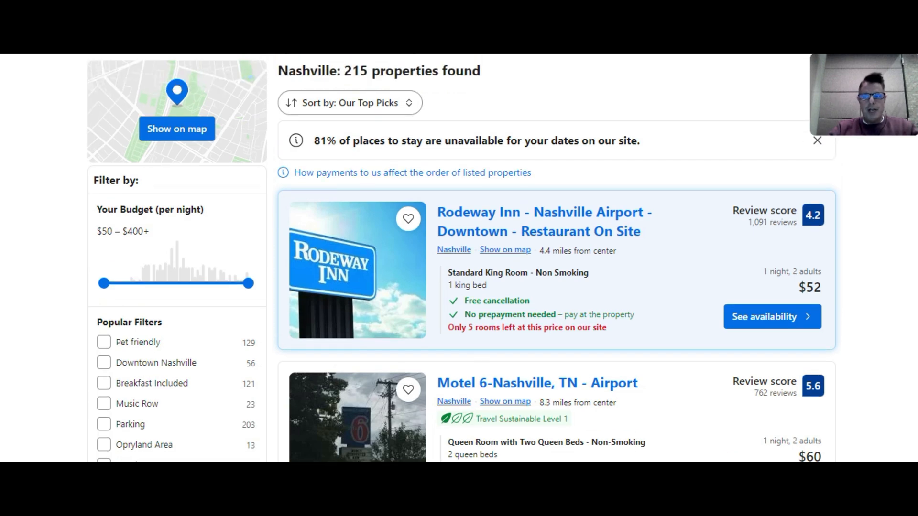
scroll(464, 258, down, 9)
scroll(895, 152, down, 13)
scroll(895, 151, down, 2)
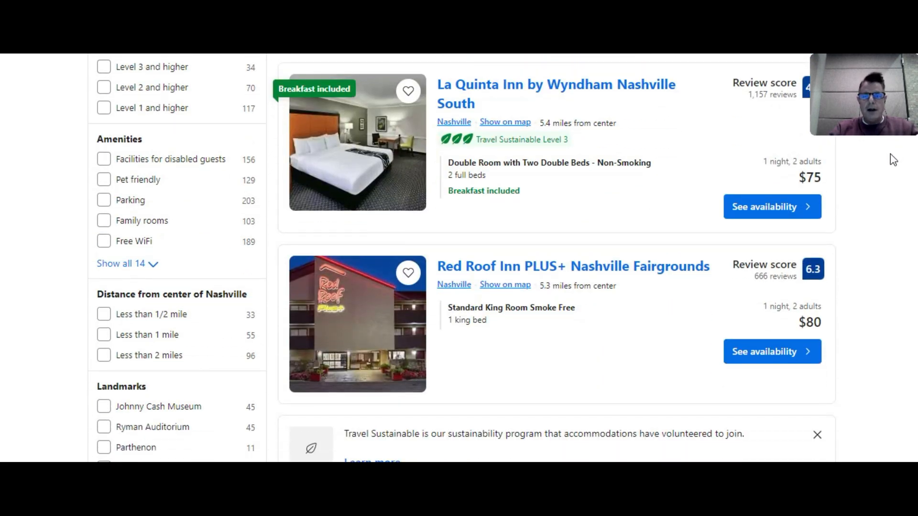
scroll(893, 159, down, 4)
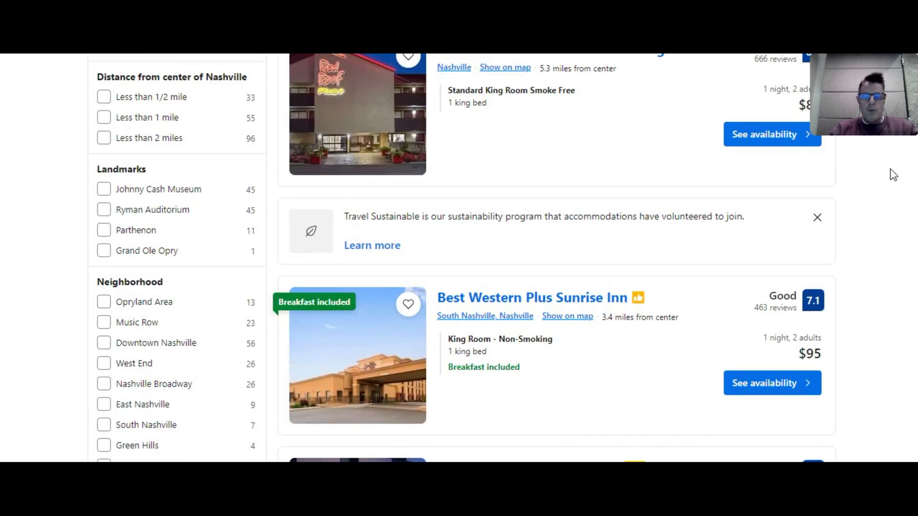
scroll(894, 172, up, 6)
scroll(912, 151, up, 7)
scroll(554, 258, up, 15)
scroll(554, 259, up, 5)
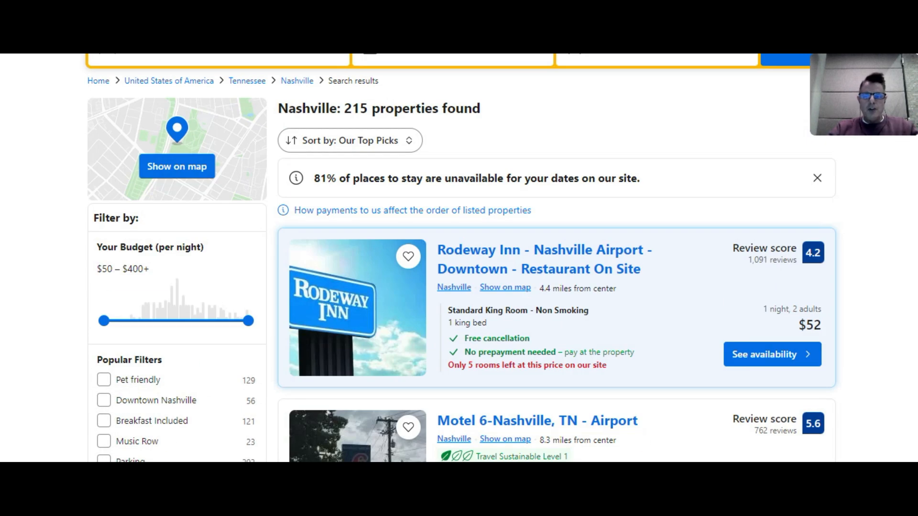